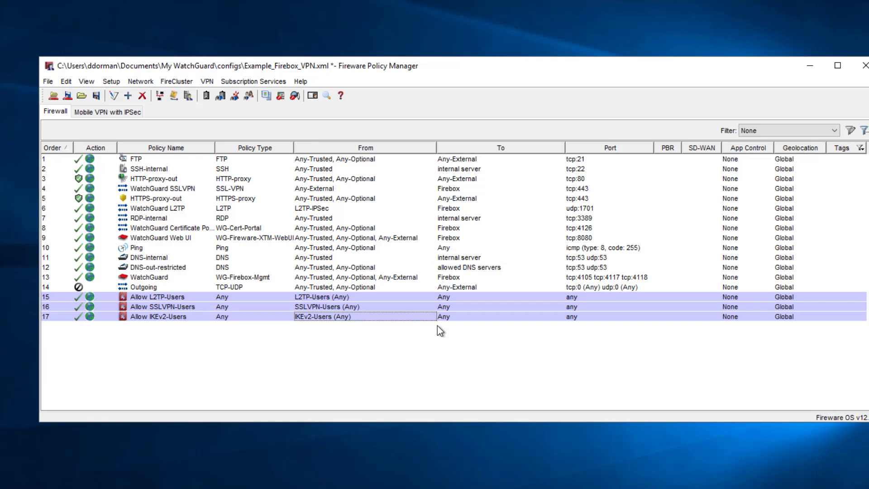
# Step: In the Mobile VPN with SSL authentication settings, allow the Remote Contractors group from Firebox-DB
pyautogui.click(207, 81)
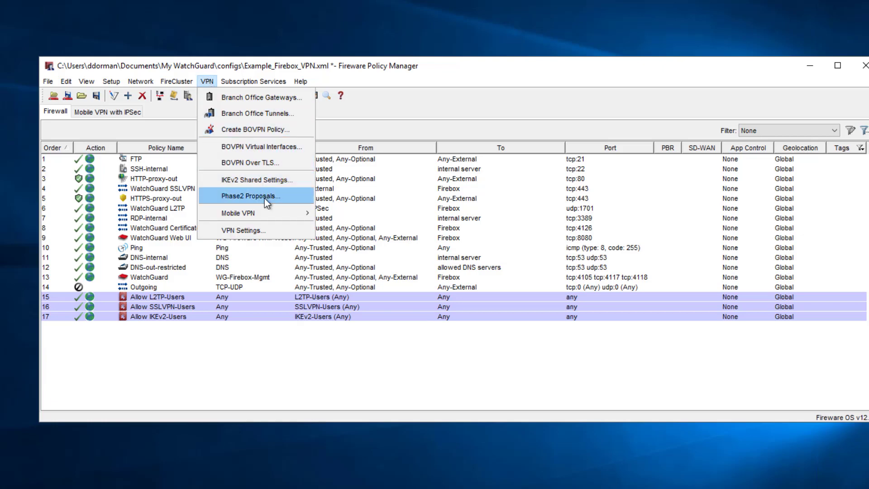
pyautogui.moveTo(276, 214)
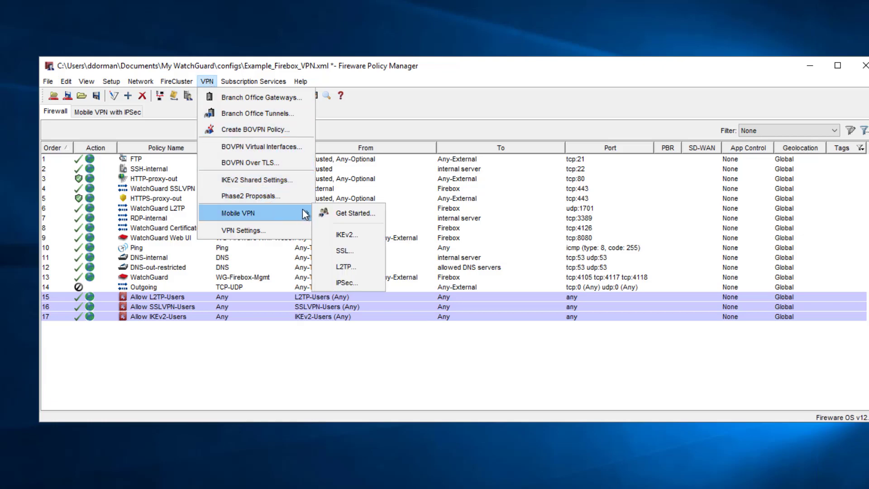
pyautogui.click(367, 245)
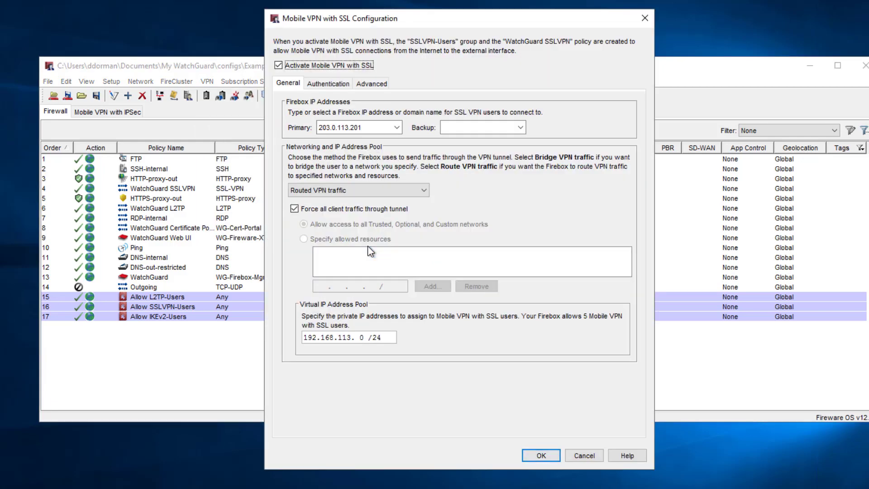
pyautogui.click(328, 84)
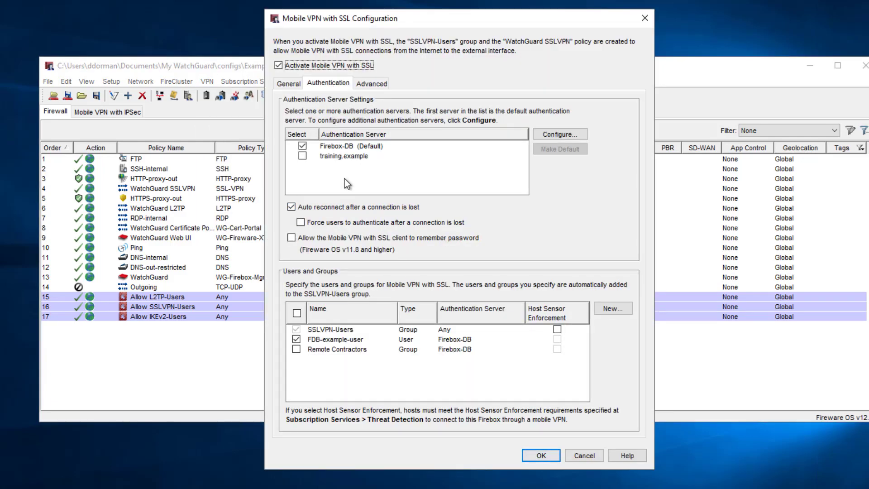
pyautogui.click(326, 330)
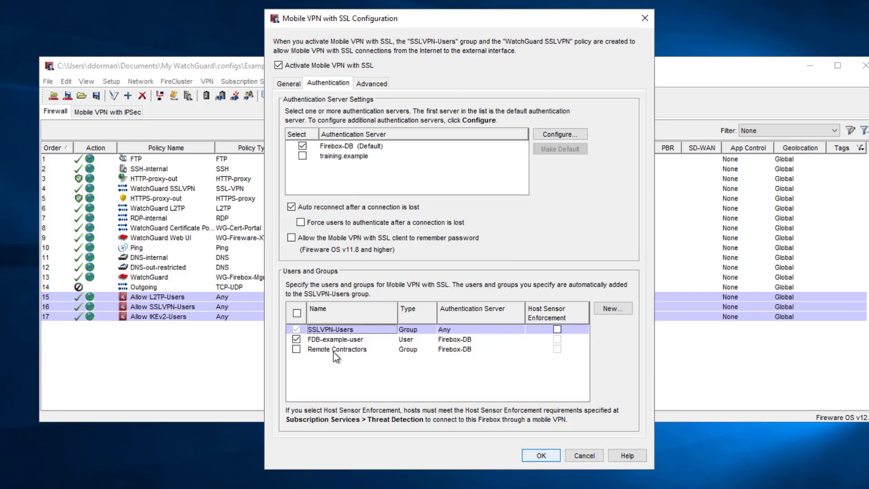
pyautogui.click(296, 349)
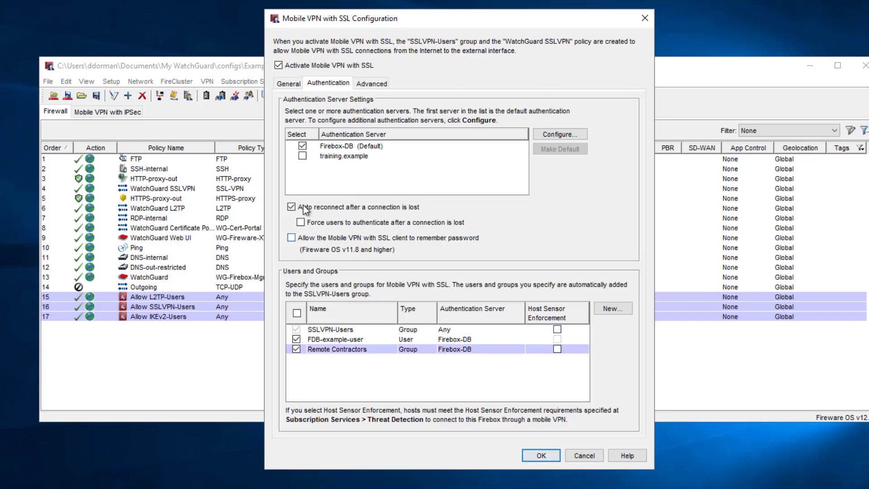
# Step: Enable the training.example authentication server for Mobile VPN with SSL, select all listed users and groups, and save the configuration
pyautogui.click(302, 156)
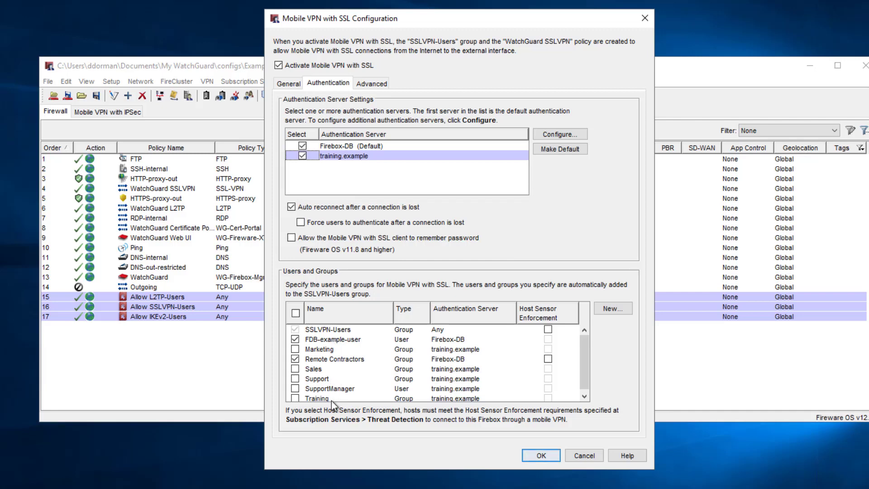
pyautogui.scroll(-1, 376, 386)
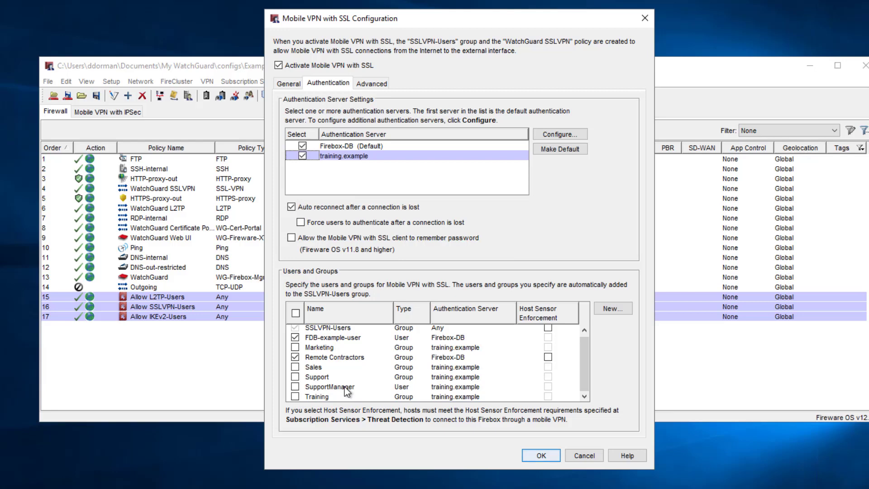
pyautogui.click(296, 312)
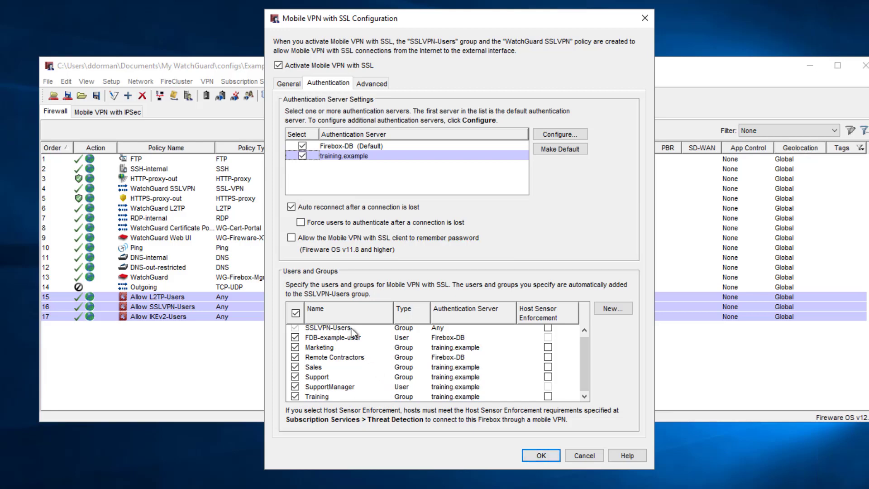
pyautogui.click(534, 455)
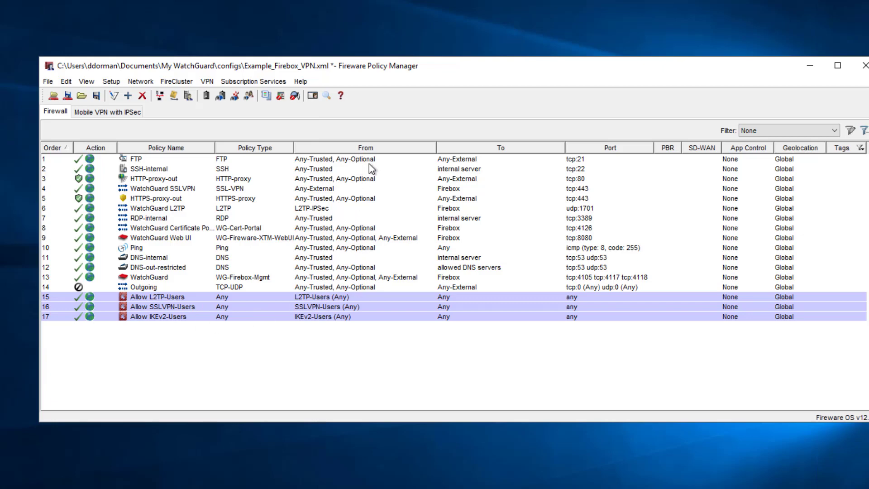
# Step: Add the Support (training.example) firewall group to the allowed sources of the SSH-internal policy and save the policy
pyautogui.click(311, 170)
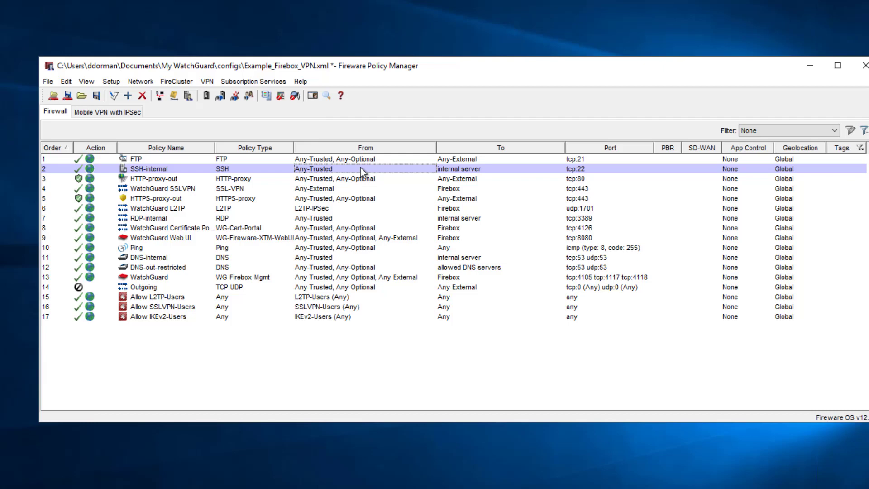
pyautogui.doubleClick(335, 170)
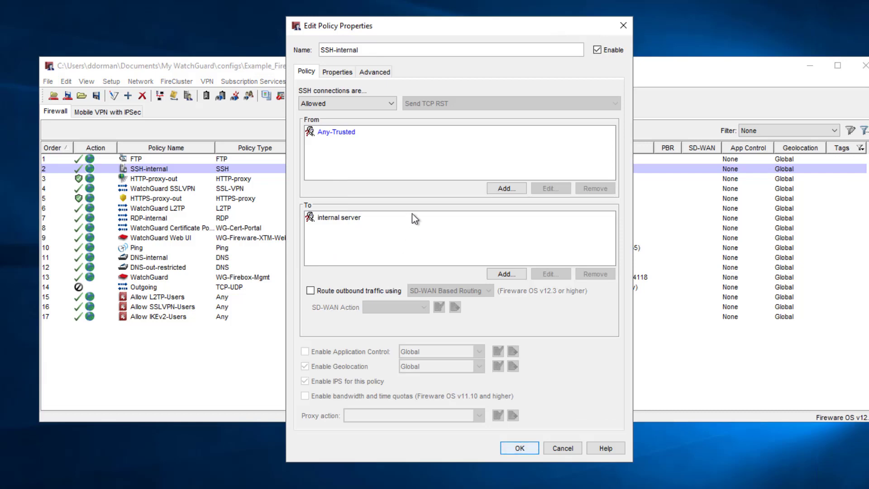
pyautogui.click(500, 189)
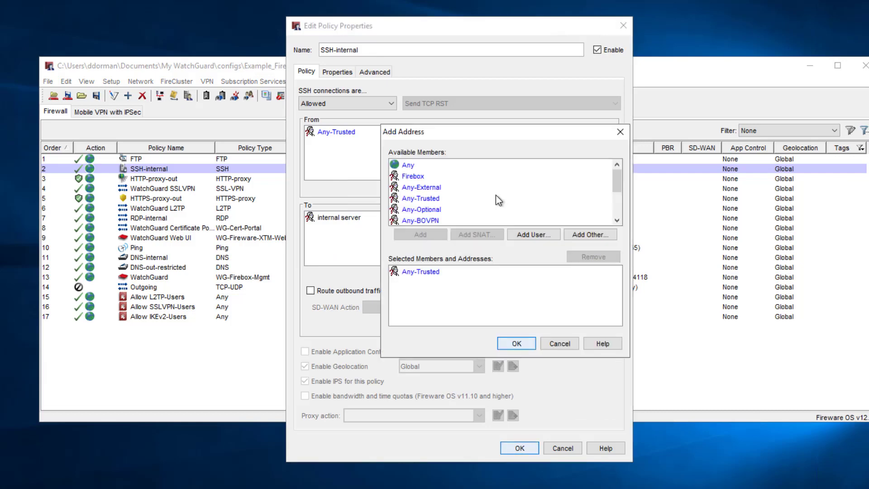
pyautogui.click(534, 235)
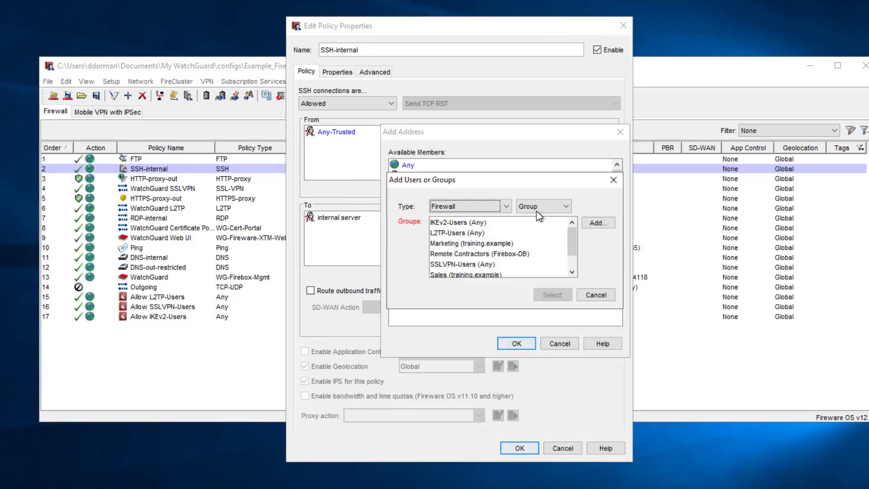
pyautogui.click(525, 206)
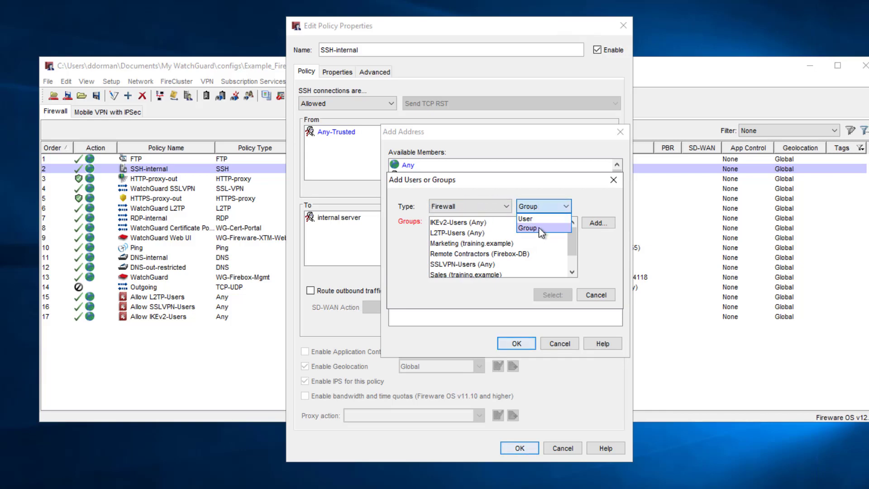
pyautogui.click(539, 229)
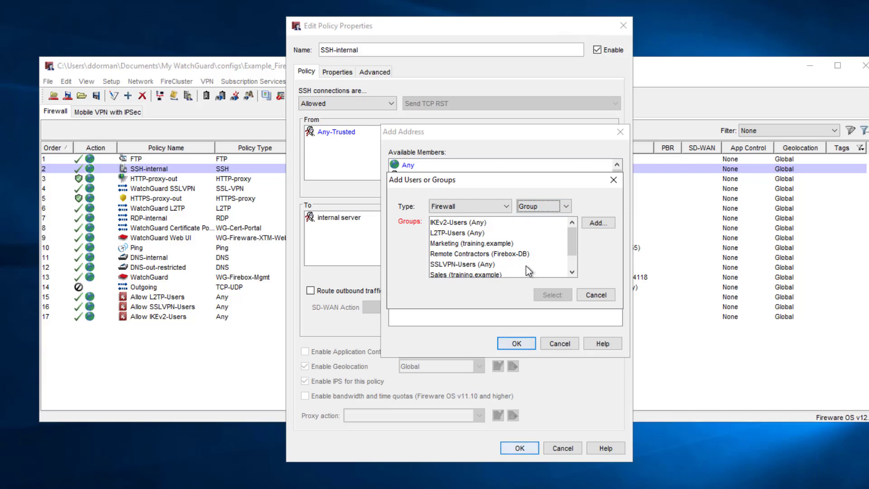
pyautogui.moveTo(573, 246); pyautogui.dragTo(573, 258)
pyautogui.click(492, 262)
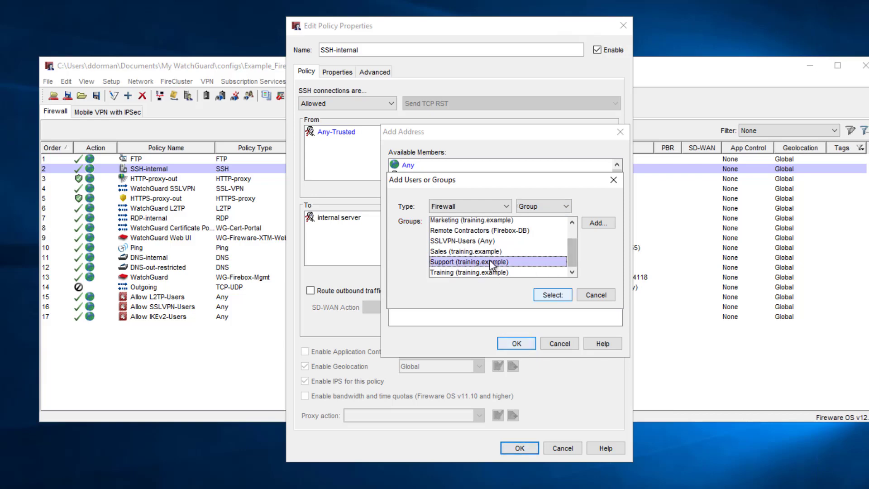
pyautogui.click(552, 294)
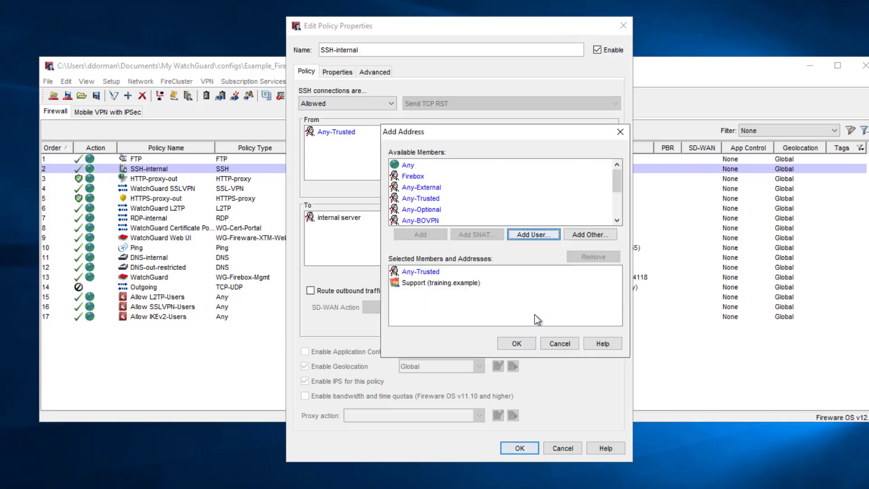
pyautogui.click(516, 343)
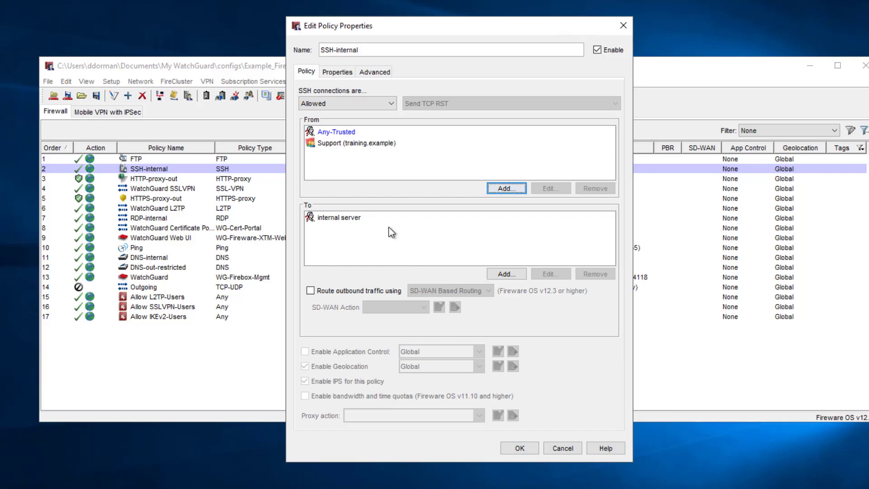
pyautogui.click(521, 448)
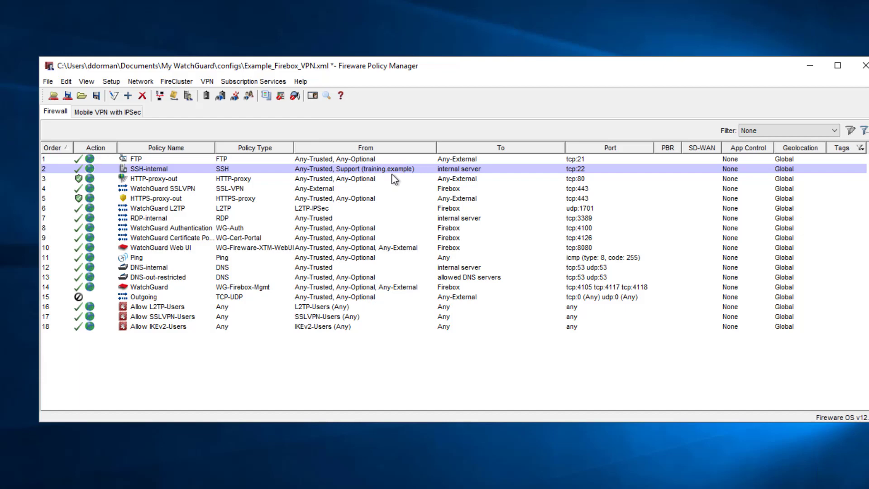
# Step: Edit the HTTP-proxy-out policy and add the Support (training.example) group as a source member
pyautogui.click(356, 180)
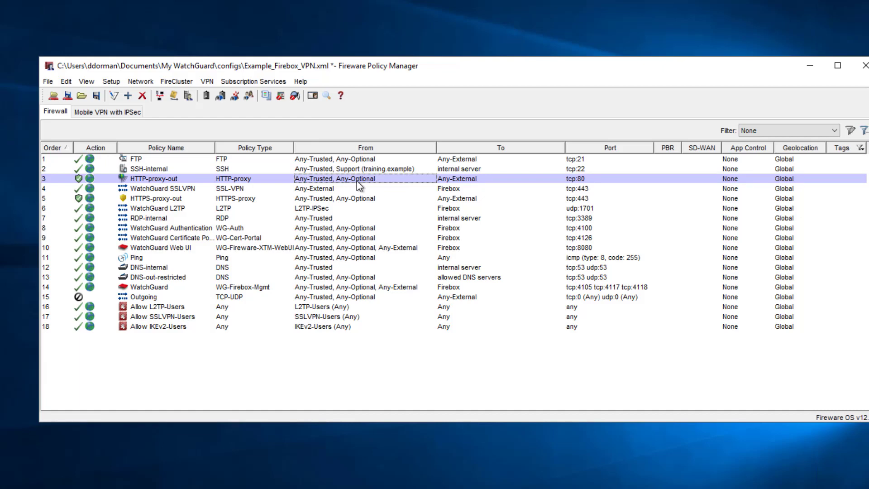
pyautogui.doubleClick(357, 181)
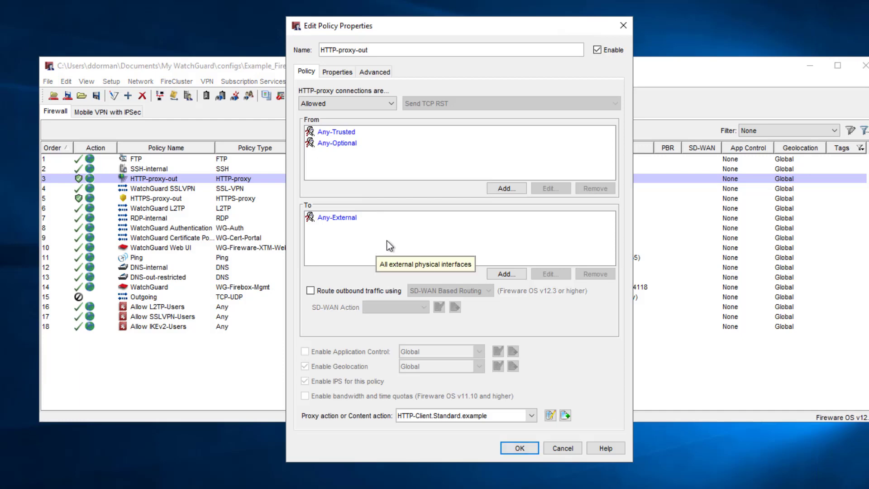
pyautogui.click(515, 187)
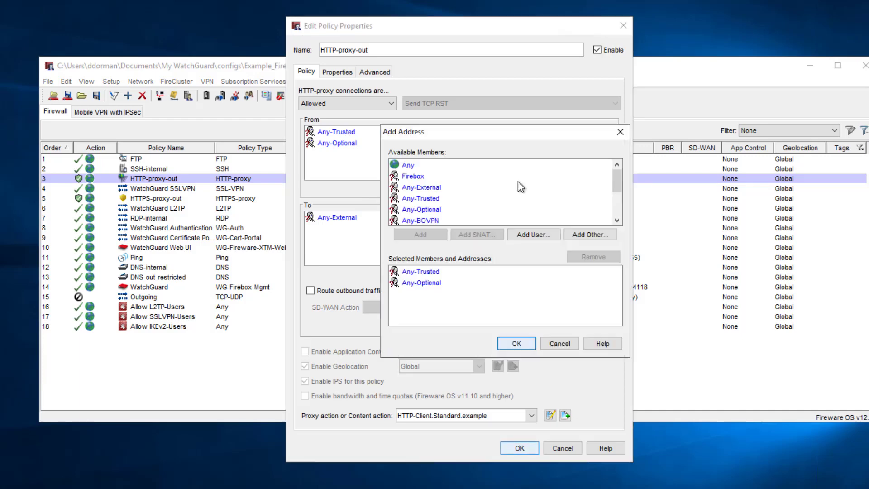
pyautogui.click(532, 235)
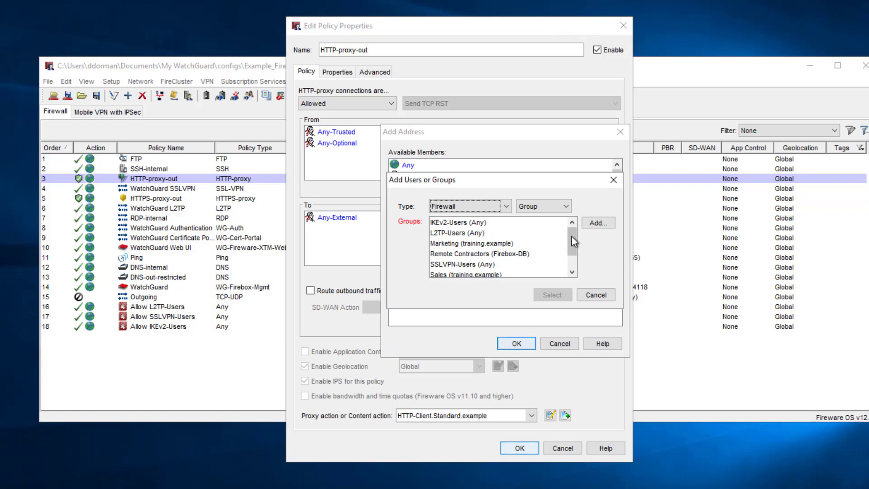
pyautogui.scroll(-1, 571, 236)
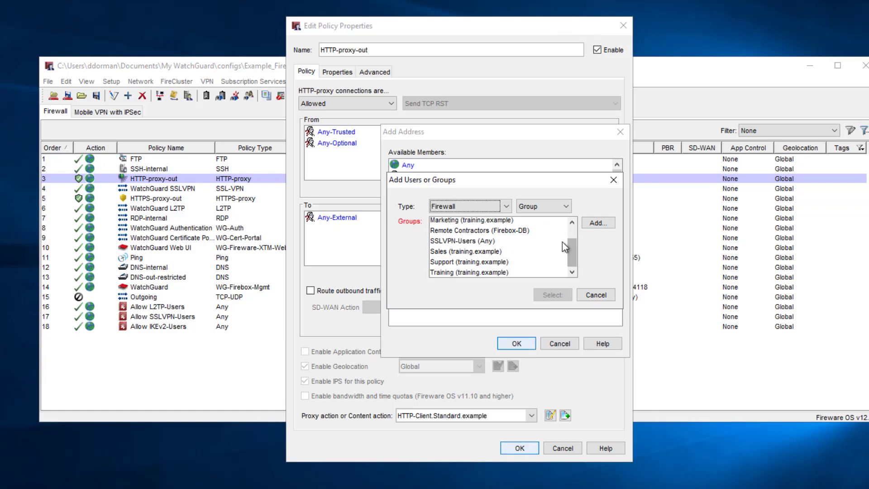
pyautogui.click(481, 262)
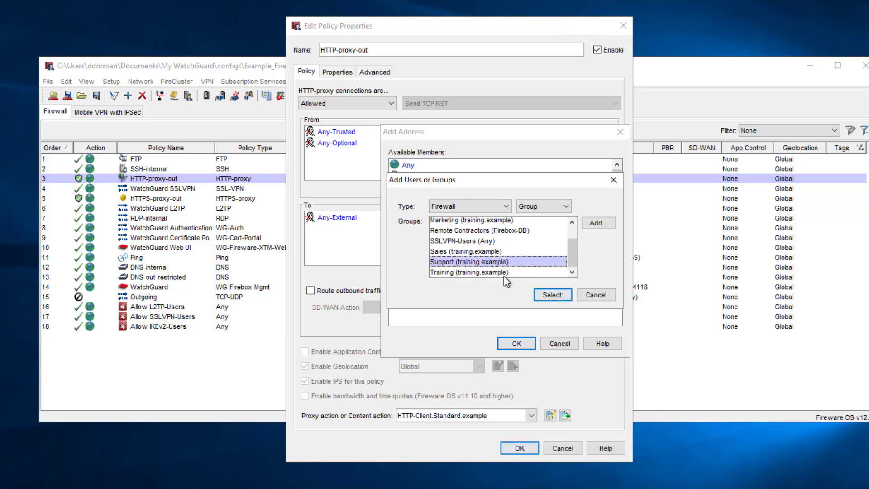
pyautogui.click(552, 294)
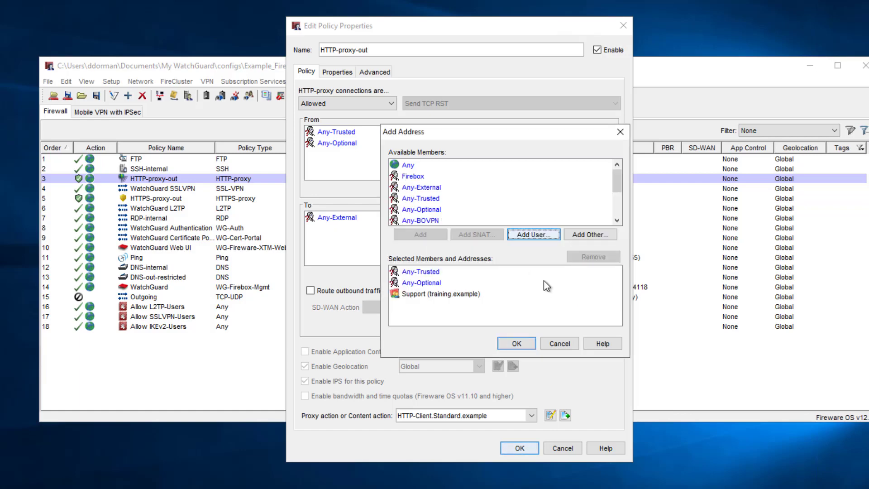
# Step: Add the Training (training.example) group to the HTTP-proxy-out policy's sources and save the policy
pyautogui.click(535, 234)
pyautogui.scroll(-1, 561, 248)
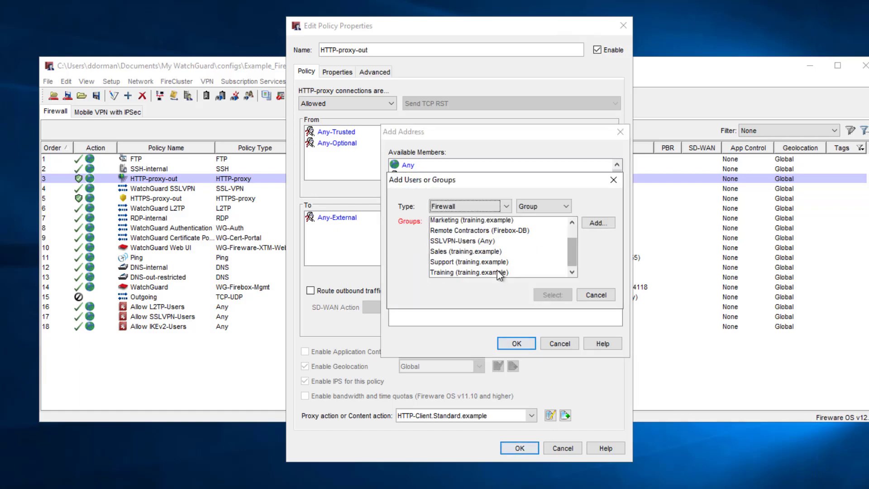
pyautogui.click(480, 274)
pyautogui.click(552, 295)
pyautogui.click(516, 343)
pyautogui.click(519, 448)
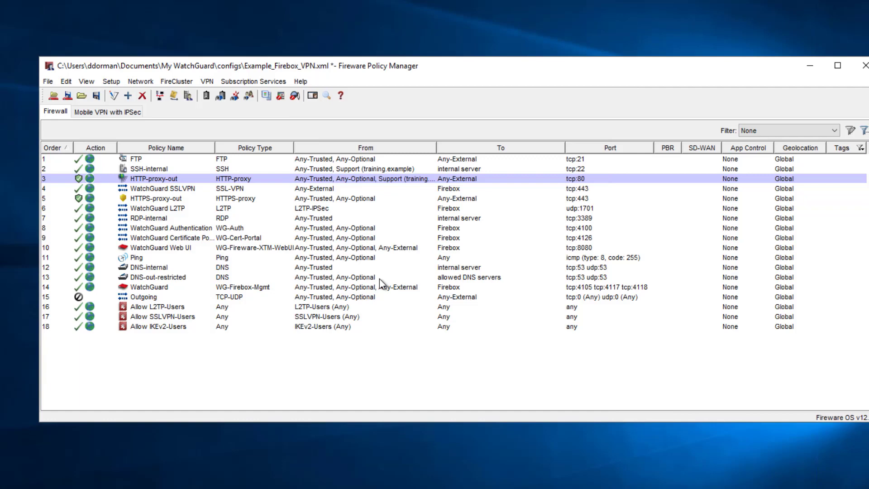
# Step: Edit the HTTPS-proxy-out policy and add the Support (training.example) group as a source member
pyautogui.doubleClick(331, 199)
pyautogui.click(519, 192)
pyautogui.click(534, 234)
pyautogui.scroll(-2, 484, 260)
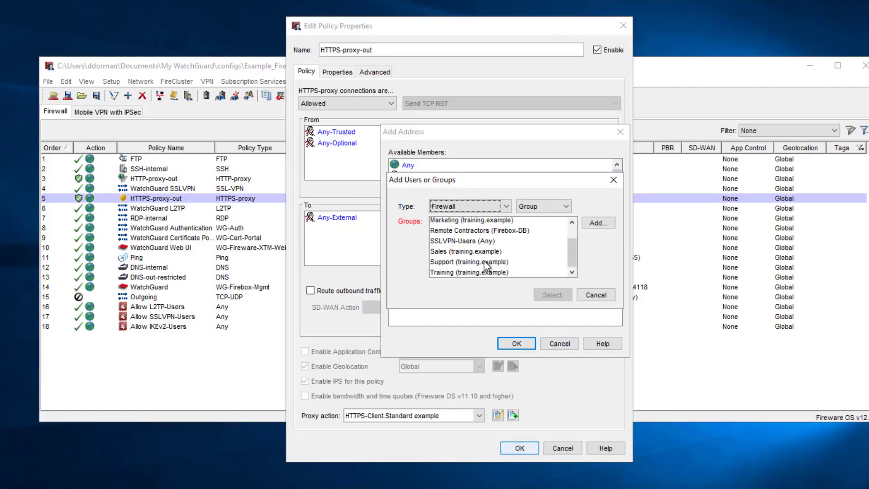
pyautogui.doubleClick(484, 260)
# Step: Add the Training (training.example) group to the HTTPS-proxy-out policy's sources and save the policy
pyautogui.click(533, 235)
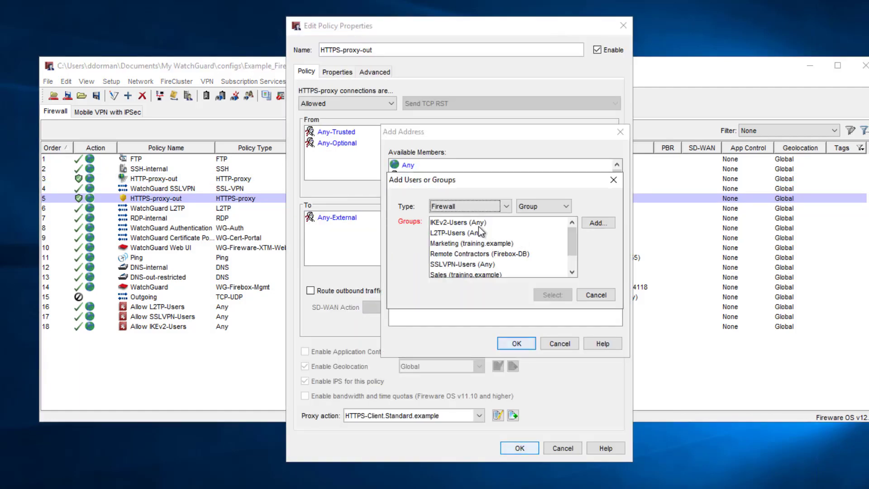
pyautogui.scroll(-2, 484, 260)
pyautogui.doubleClick(484, 271)
pyautogui.click(516, 343)
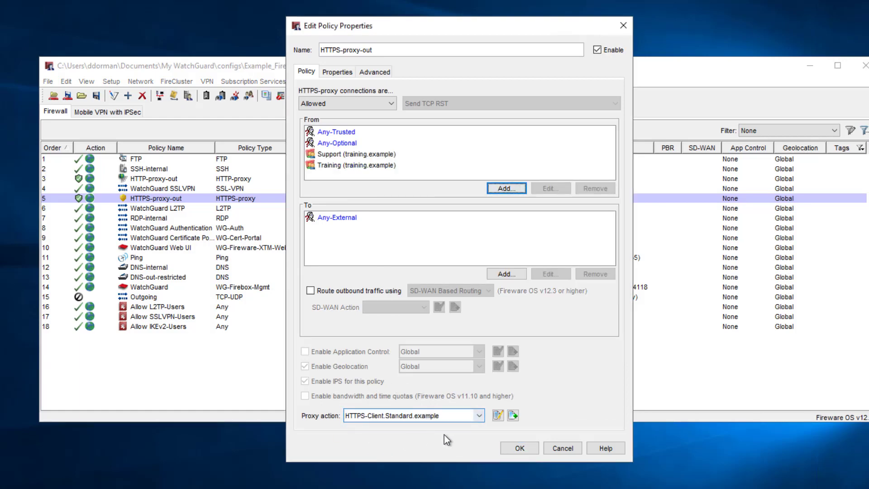
pyautogui.click(516, 448)
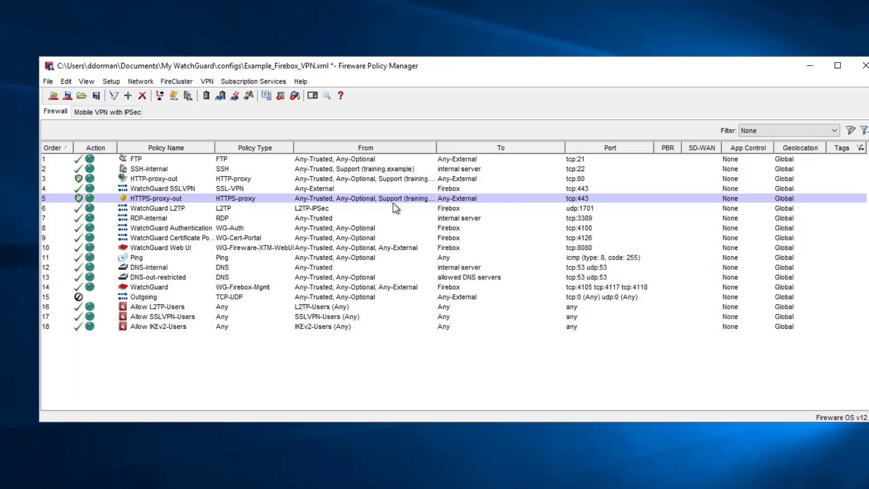
# Step: Edit the RDP-internal policy and add the Support (training.example) group as a source member
pyautogui.click(333, 218)
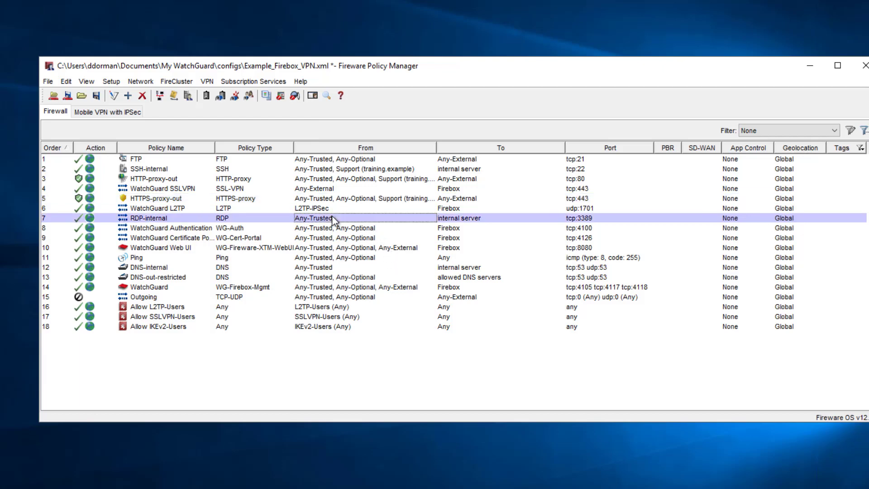
pyautogui.doubleClick(324, 219)
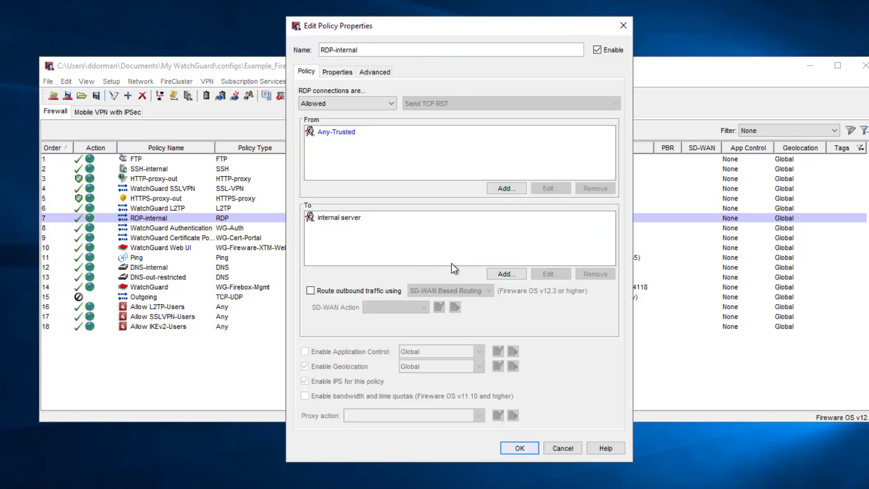
pyautogui.click(505, 189)
pyautogui.click(534, 234)
pyautogui.scroll(-2, 500, 258)
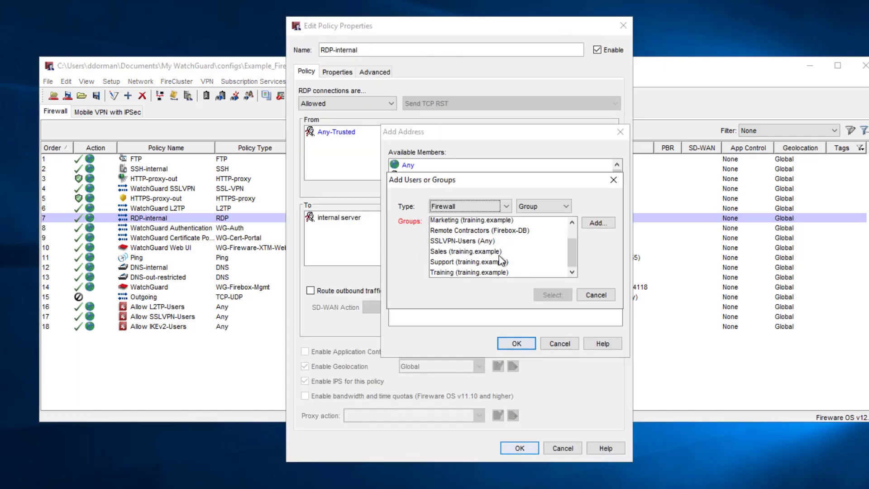
pyautogui.doubleClick(508, 258)
# Step: Add the Training and Marketing (training.example) groups to the RDP-internal policy's sources and save the policy
pyautogui.click(535, 234)
pyautogui.scroll(-1, 513, 249)
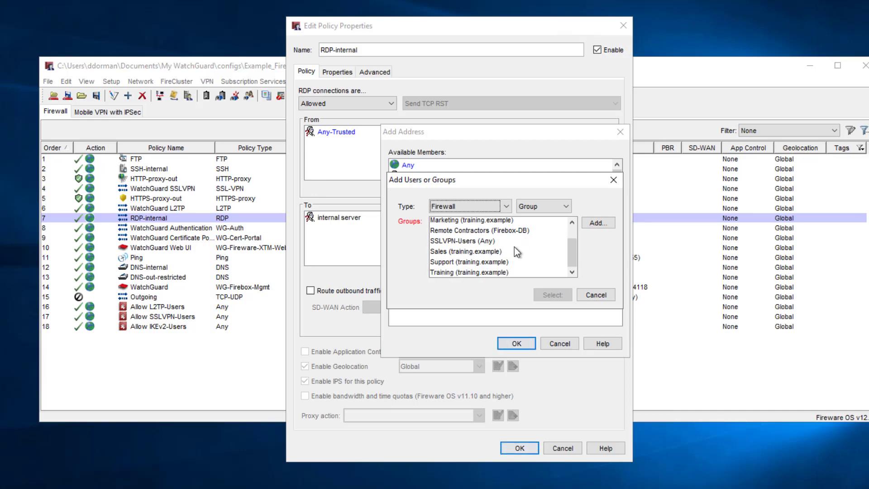
pyautogui.doubleClick(486, 273)
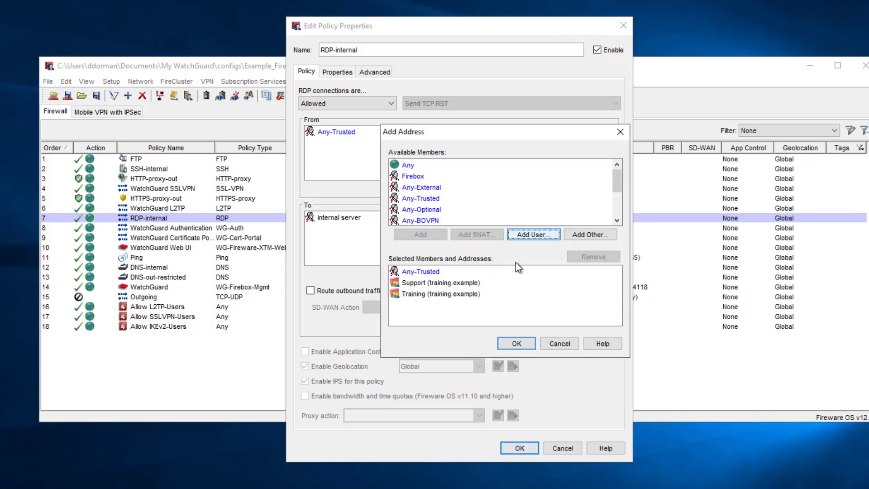
pyautogui.click(543, 232)
pyautogui.doubleClick(477, 243)
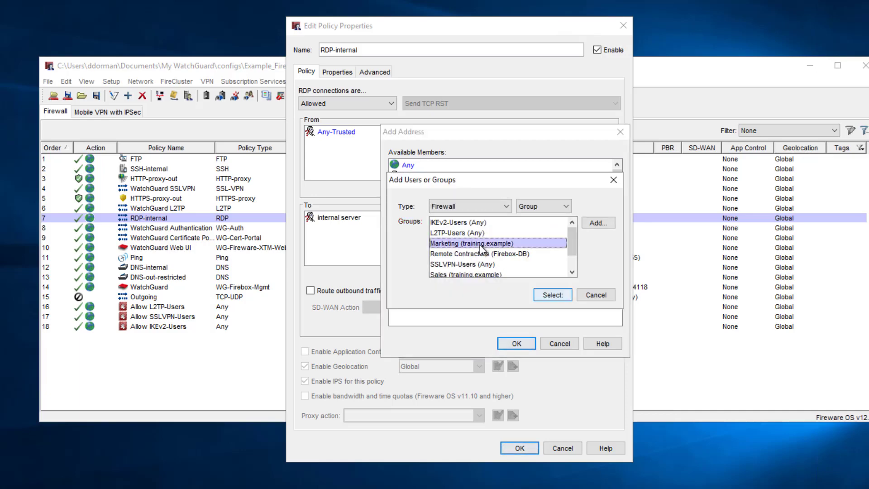
pyautogui.click(514, 343)
pyautogui.click(518, 447)
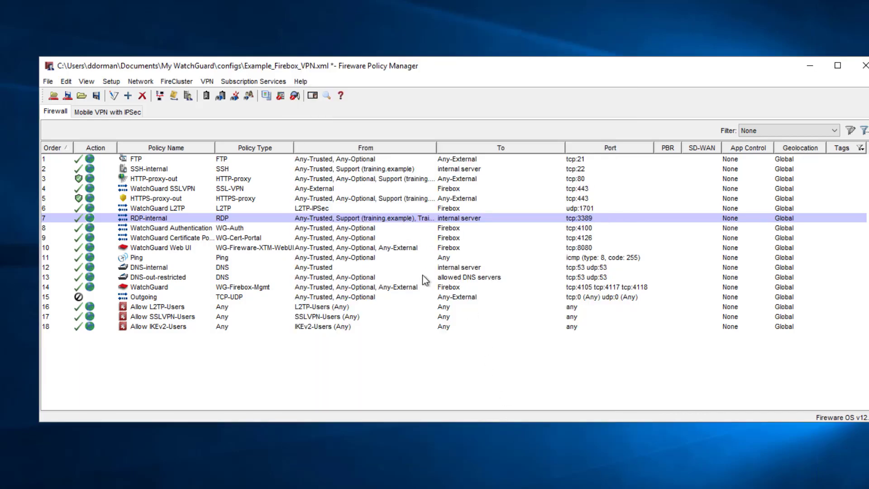
# Step: Add the Support, Training and Marketing (training.example) groups to the DNS-internal policy's sources and save the policy
pyautogui.click(359, 267)
pyautogui.doubleClick(357, 267)
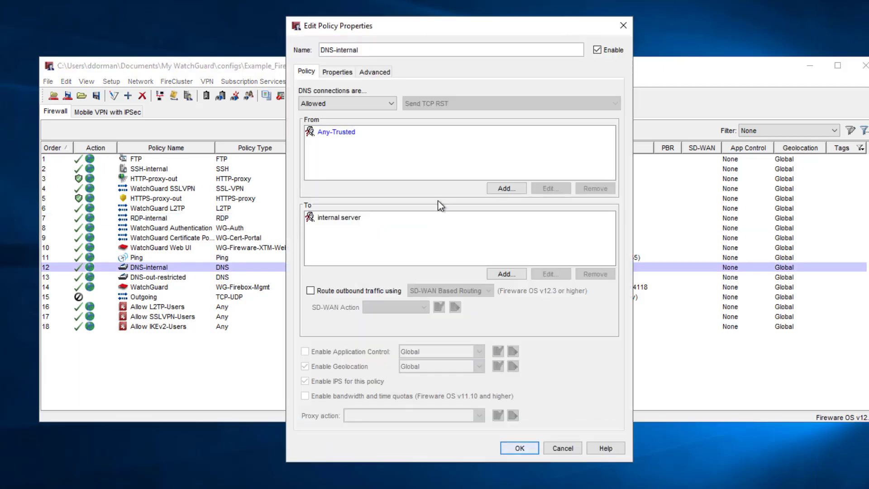
pyautogui.click(503, 188)
pyautogui.click(524, 240)
pyautogui.scroll(-1, 509, 254)
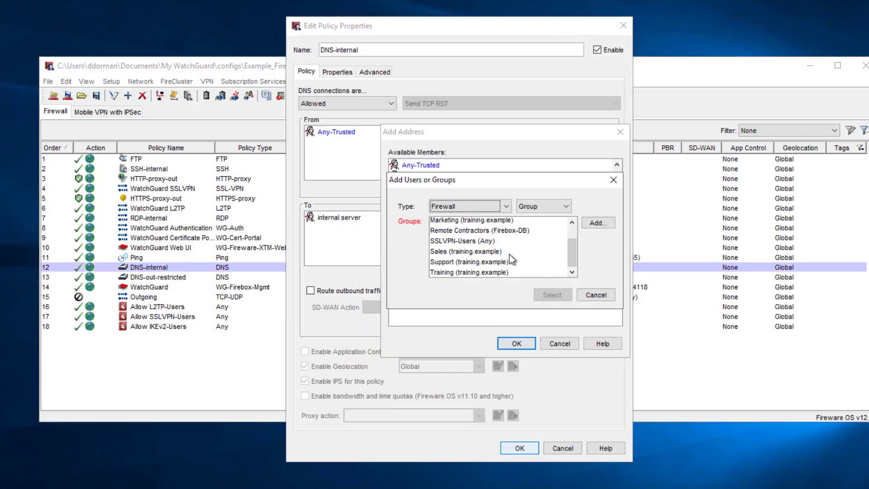
pyautogui.doubleClick(509, 257)
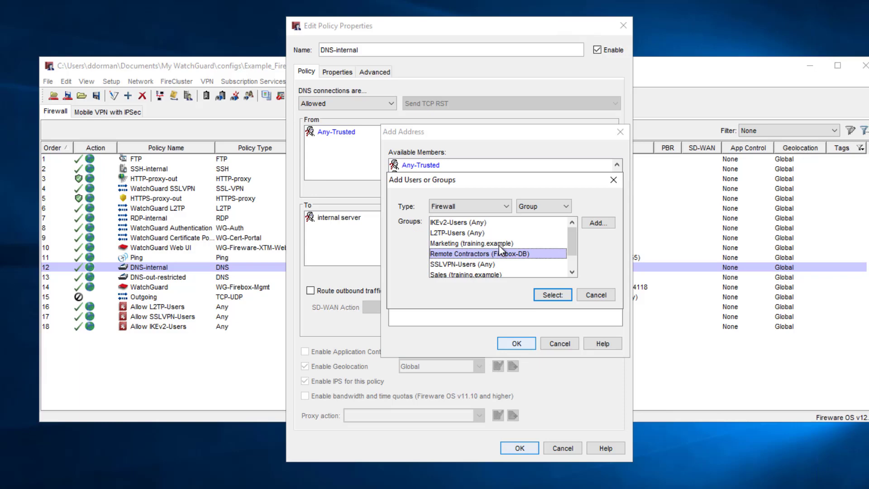
pyautogui.doubleClick(499, 246)
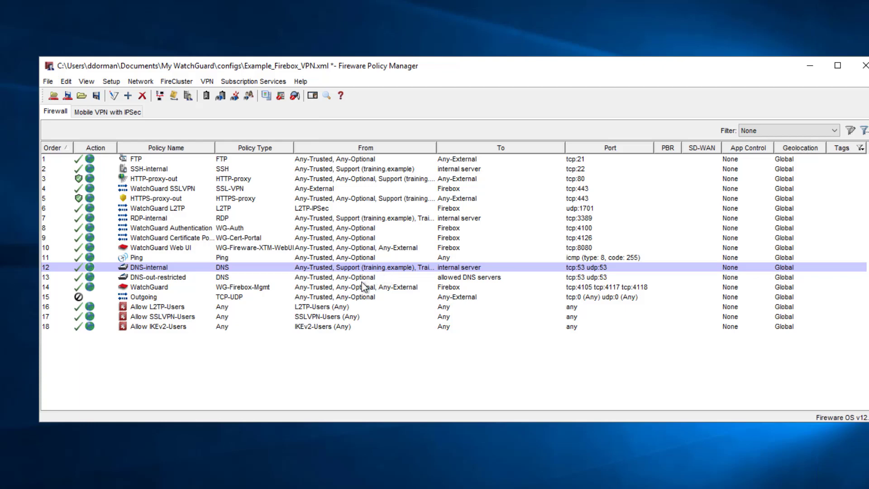
# Step: Disable the Allow SSLVPN-Users, Allow L2TP-Users and Allow IKEv2-Users policies
pyautogui.rightClick(333, 319)
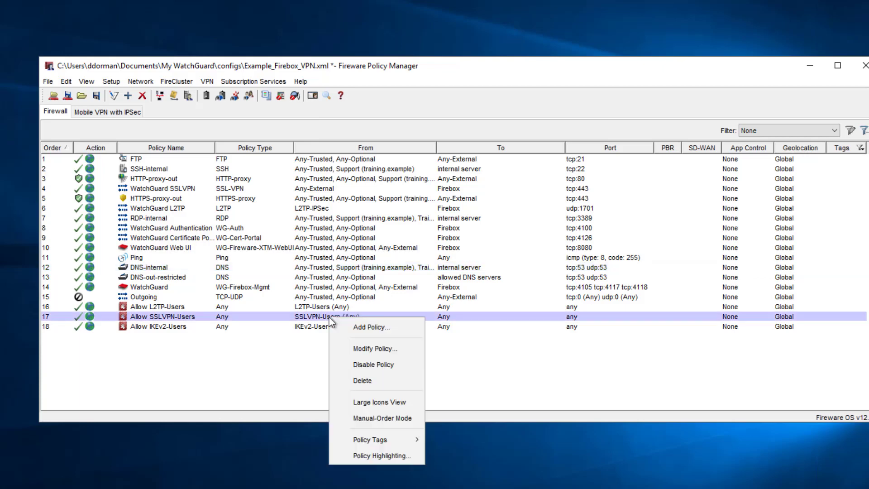
pyautogui.click(367, 363)
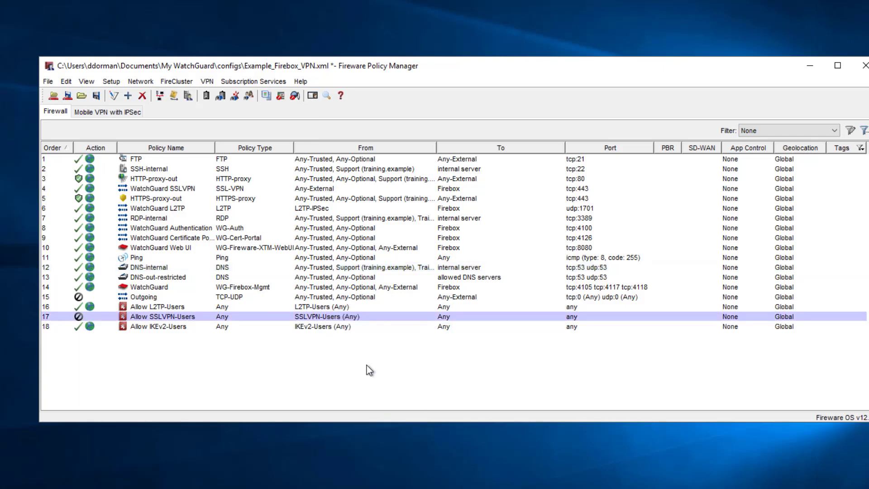
pyautogui.rightClick(309, 308)
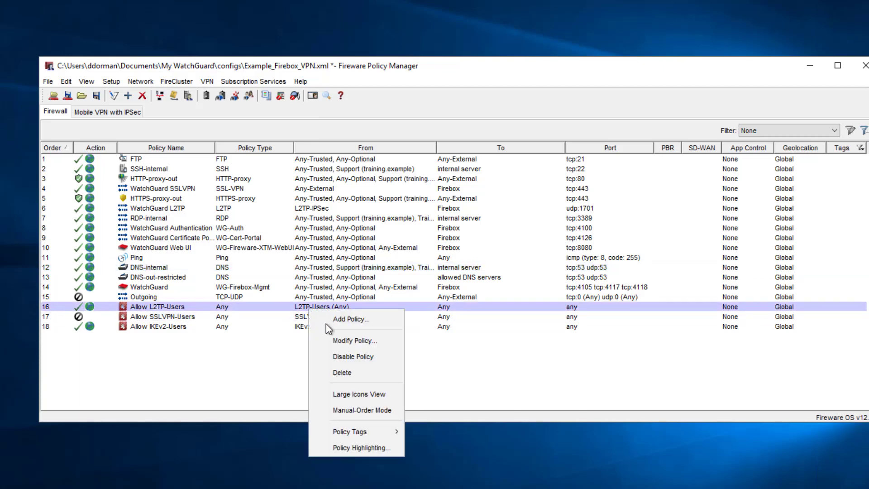
pyautogui.click(355, 354)
pyautogui.rightClick(322, 329)
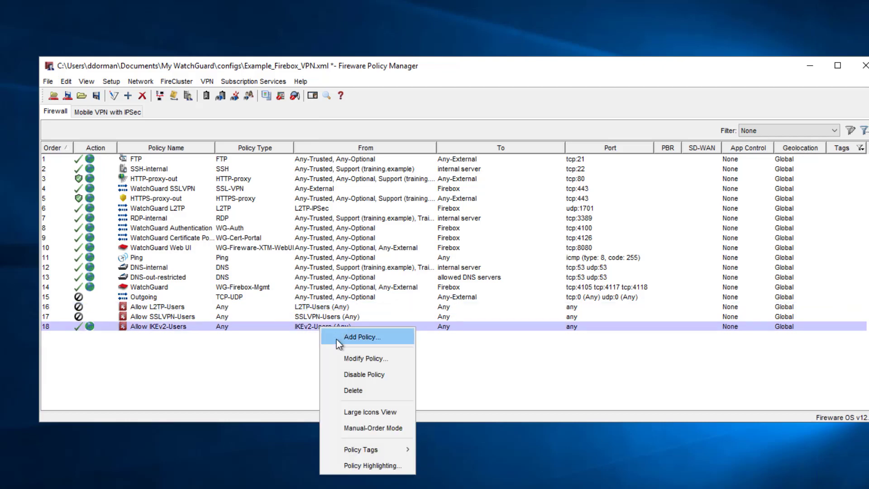
pyautogui.click(351, 372)
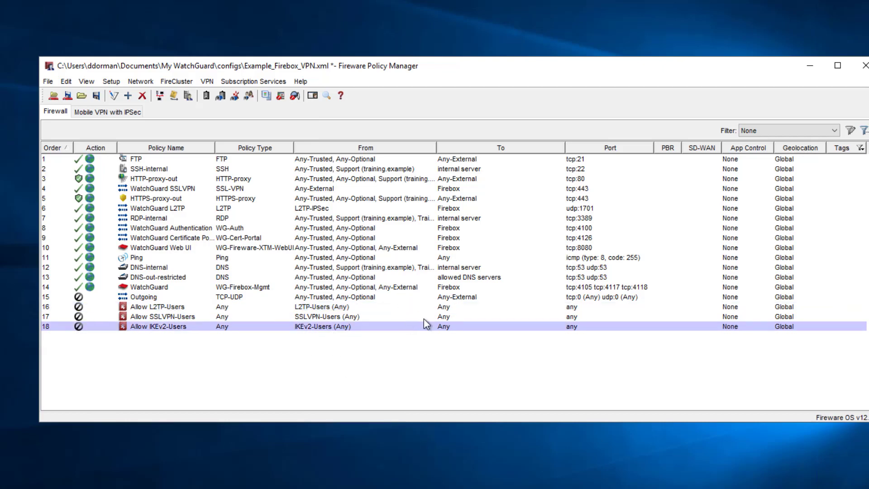
# Step: Highlight the SSH-internal, HTTP-proxy-out, HTTPS-proxy-out, RDP-internal and DNS-internal policies together to review their source groups
pyautogui.click(386, 171)
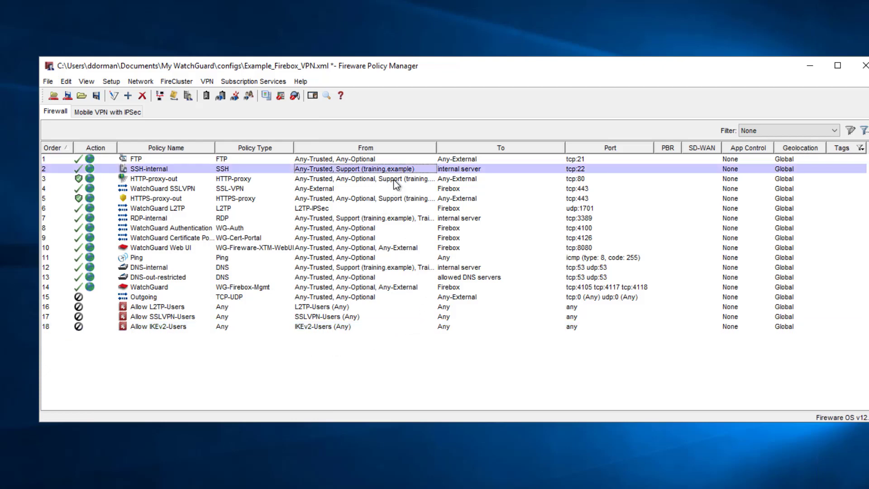
pyautogui.keyDown('ctrl'); pyautogui.click(392, 179); pyautogui.keyUp('ctrl')
pyautogui.keyDown('ctrl'); pyautogui.click(393, 199); pyautogui.keyUp('ctrl')
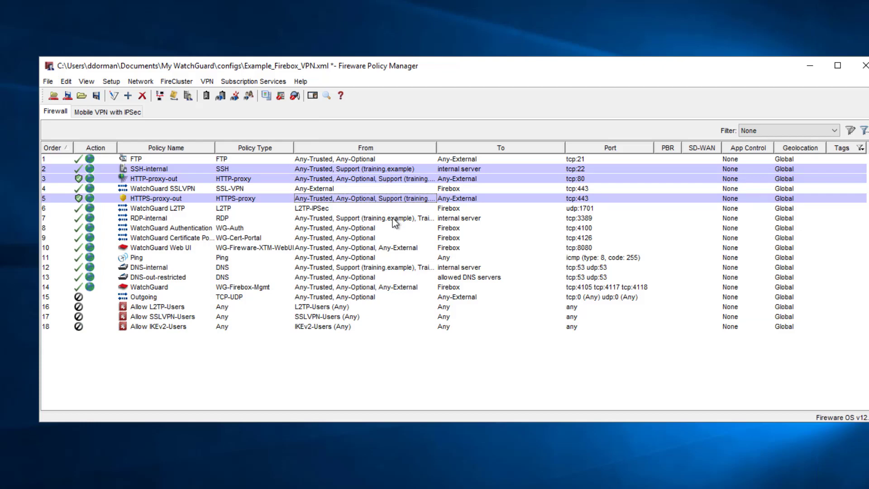
pyautogui.keyDown('ctrl'); pyautogui.click(394, 219); pyautogui.keyUp('ctrl')
pyautogui.keyDown('ctrl'); pyautogui.click(391, 267); pyautogui.keyUp('ctrl')
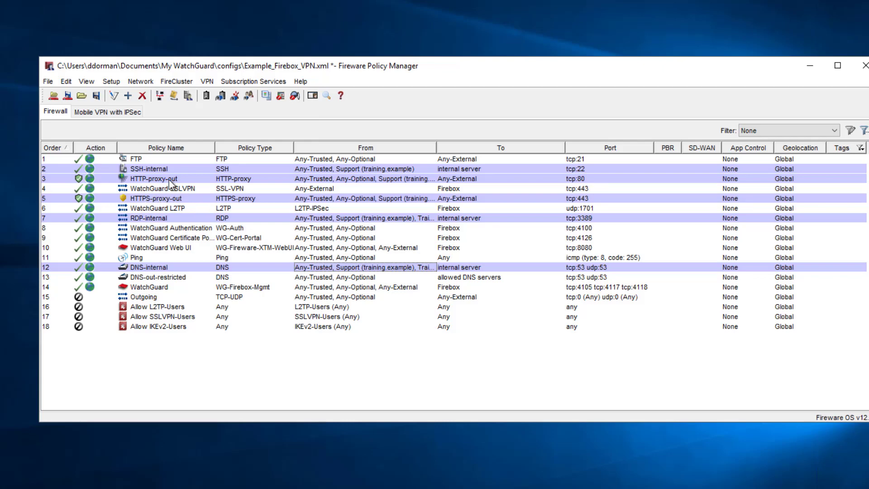
# Step: Edit the SSH-internal policy and remove the Support (training.example) group from its sources
pyautogui.doubleClick(371, 169)
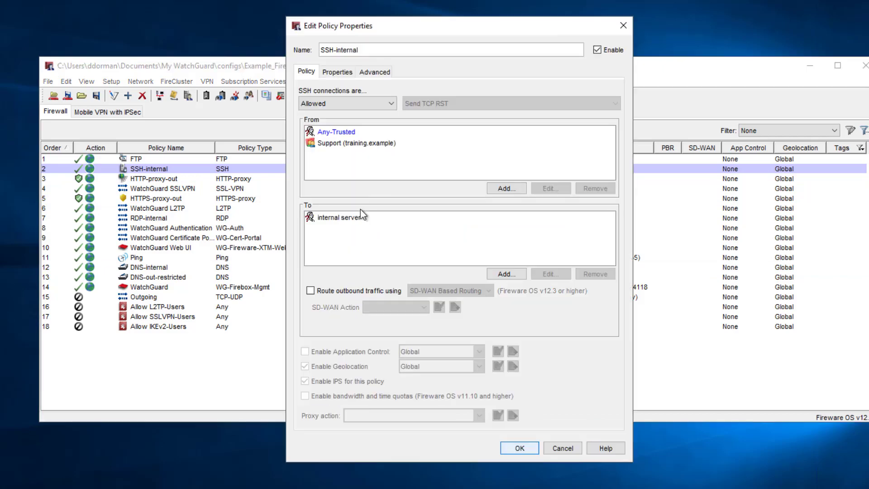
pyautogui.click(360, 145)
pyautogui.click(593, 186)
# Step: Add the SSLVPN-Users (Any) group to the SSH-internal policy's sources and save the policy
pyautogui.click(506, 188)
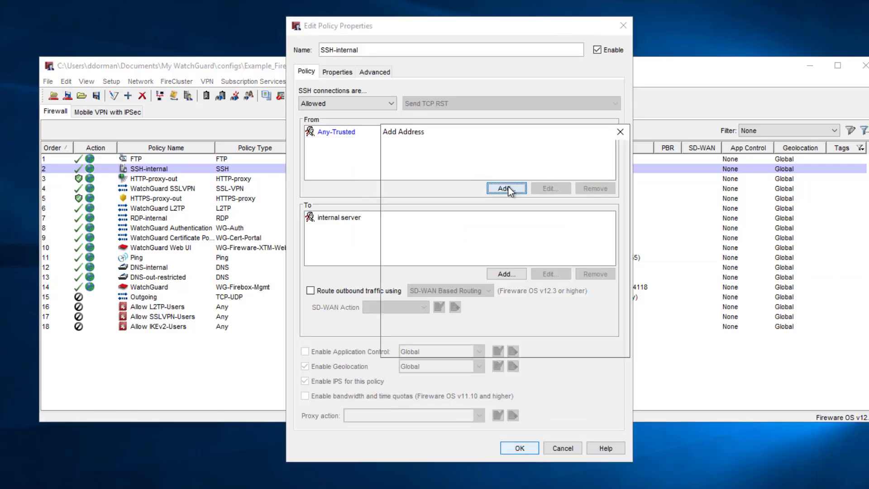
pyautogui.click(520, 234)
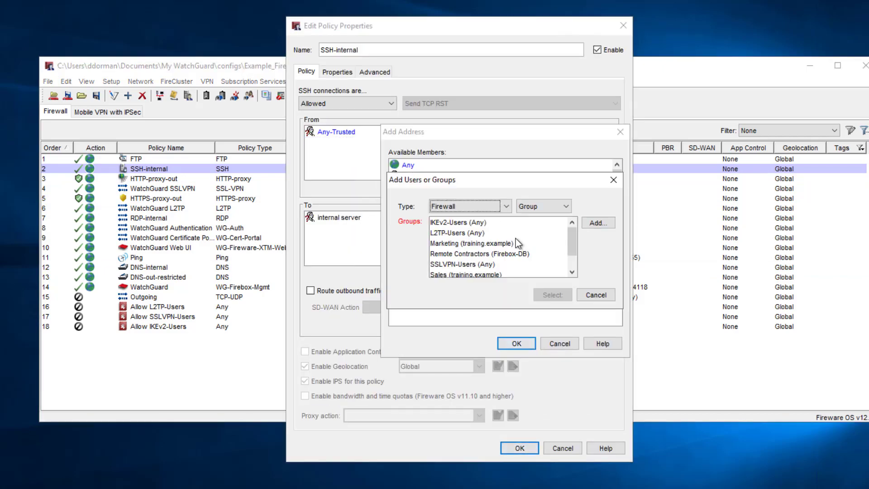
pyautogui.scroll(-1, 533, 232)
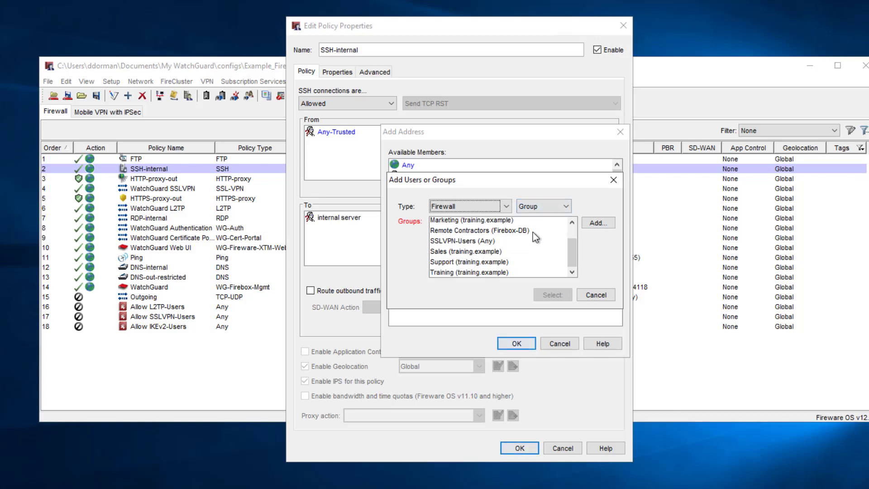
pyautogui.click(452, 241)
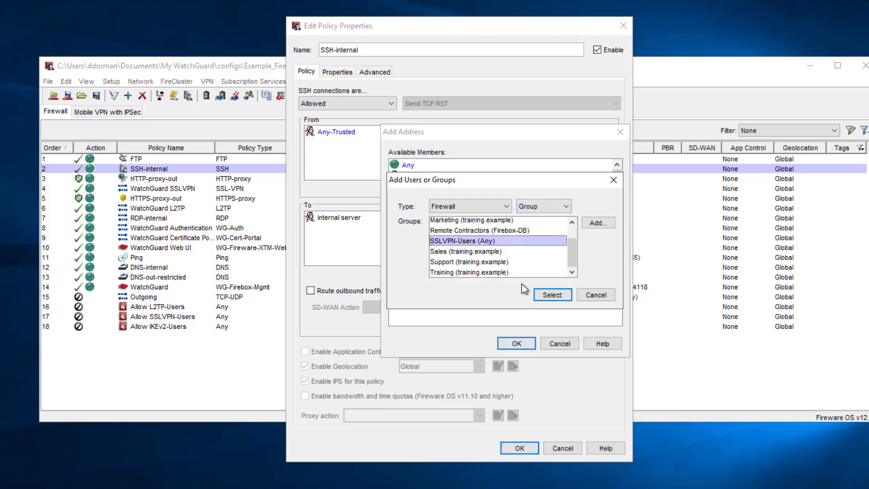
pyautogui.click(552, 294)
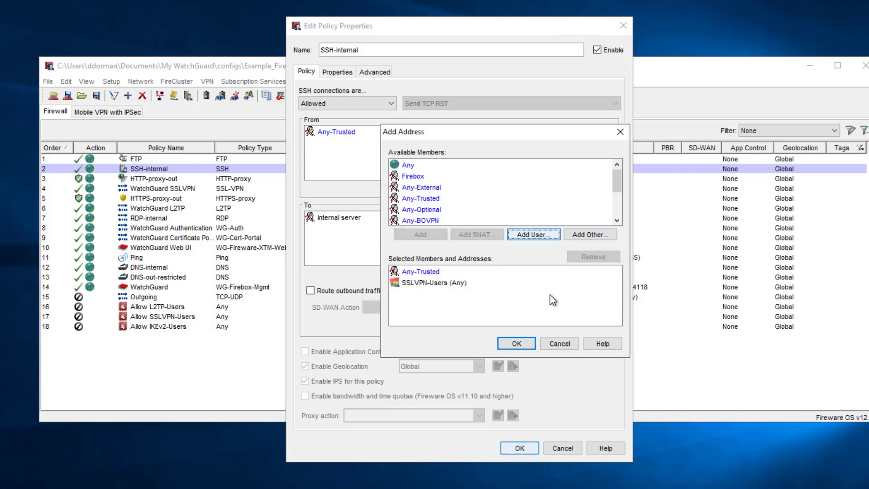
pyautogui.click(517, 342)
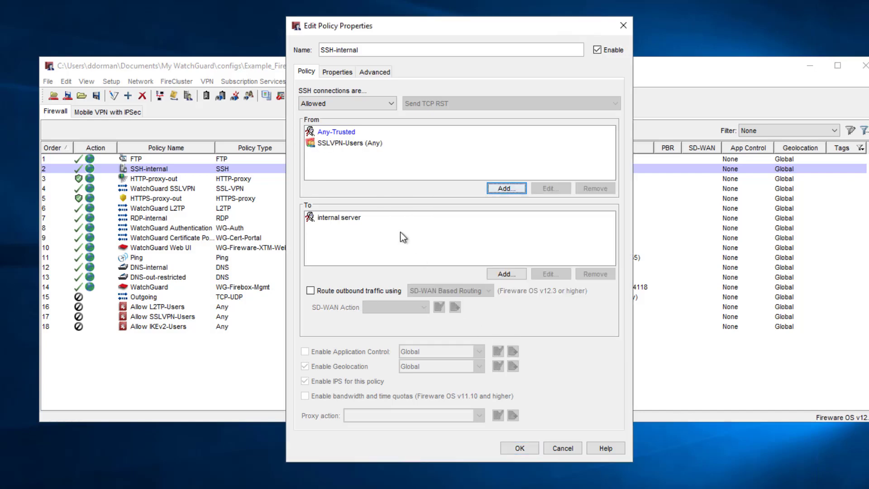
pyautogui.click(516, 448)
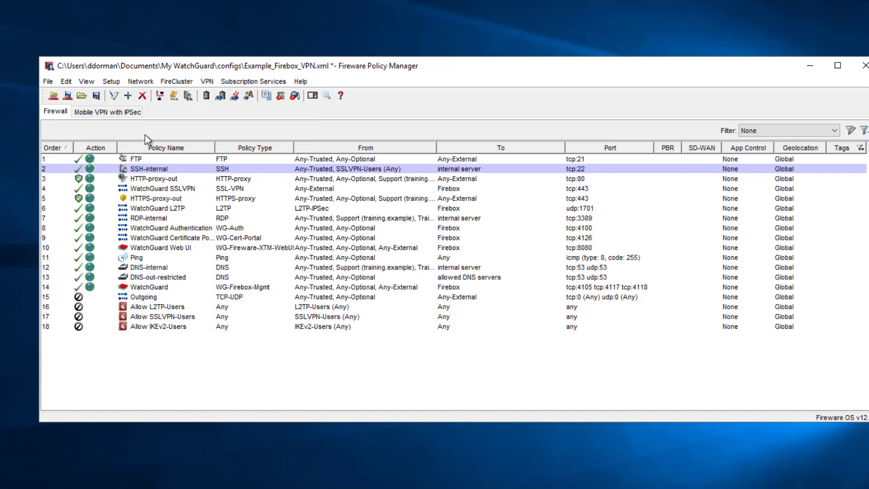
# Step: Examine the Firebox-DB user groups in the authentication server settings, including Remote Contractors, and close them without changes
pyautogui.click(111, 81)
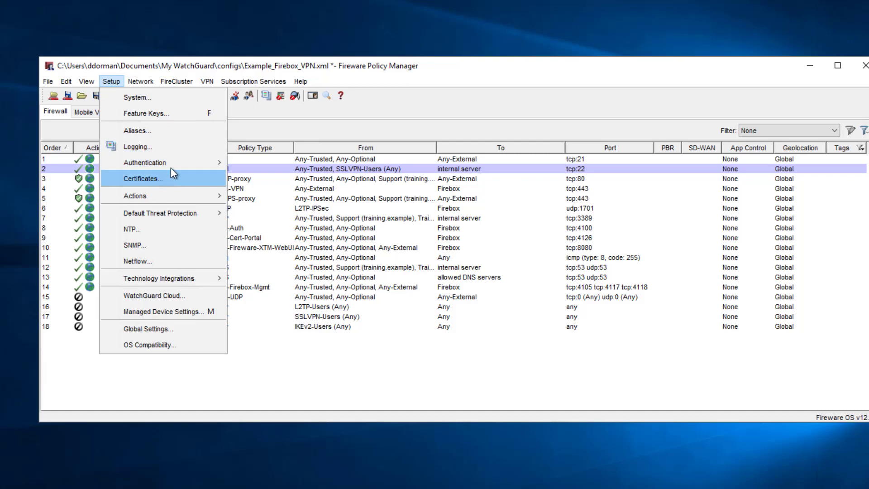
pyautogui.moveTo(176, 168)
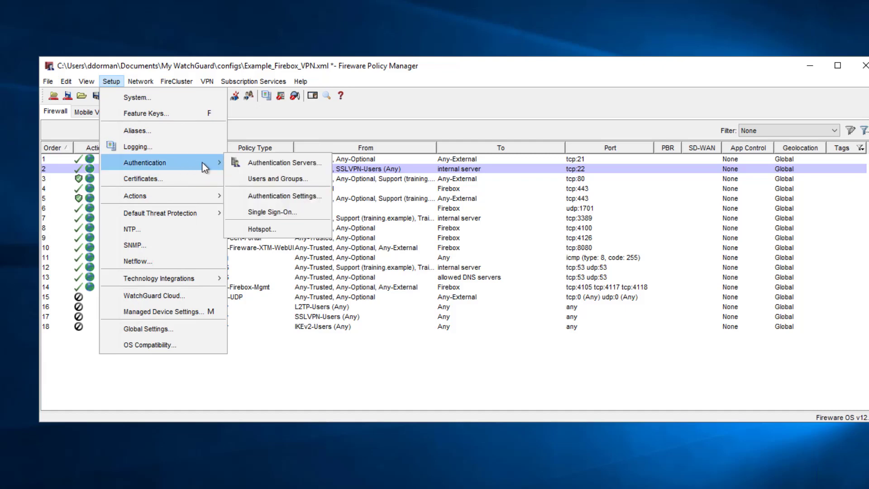
pyautogui.click(286, 163)
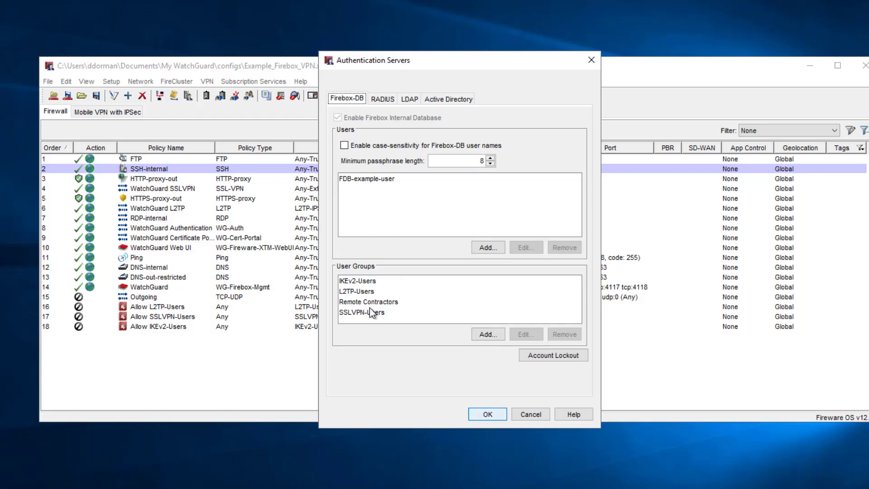
pyautogui.click(415, 304)
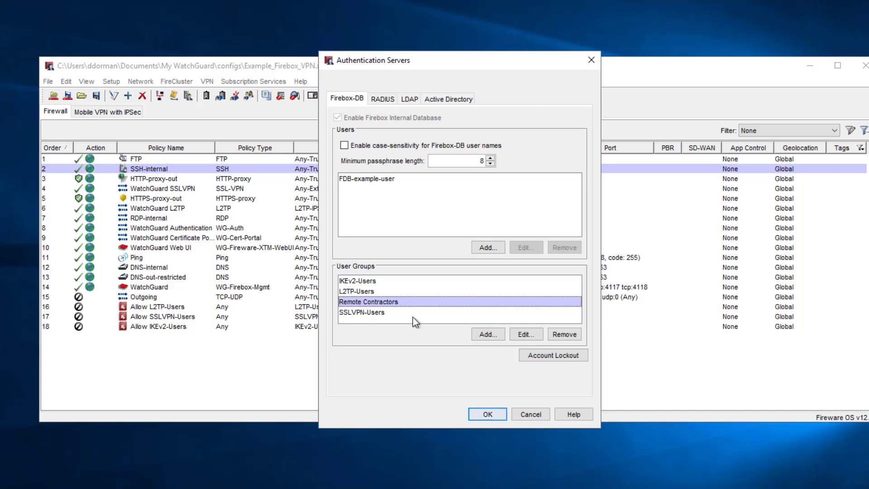
pyautogui.click(522, 414)
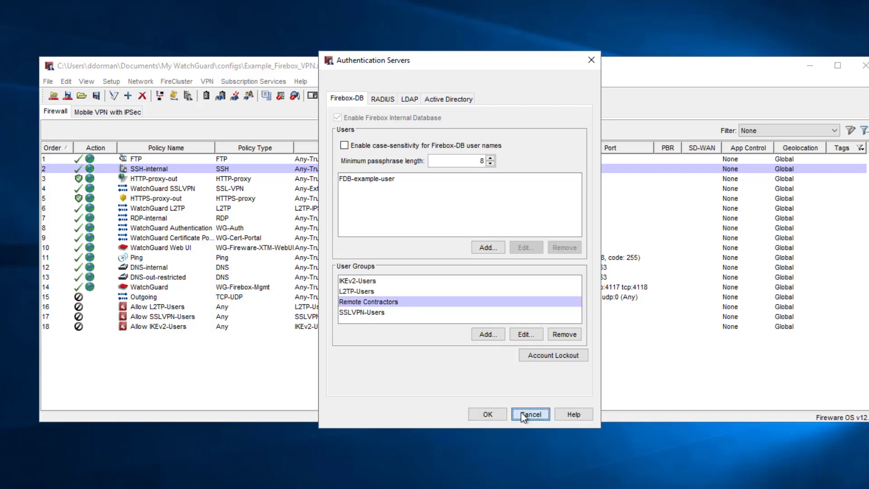
# Step: Add a new policy from the RDP packet filter template and name it RDP-restricted-contractors
pyautogui.rightClick(356, 361)
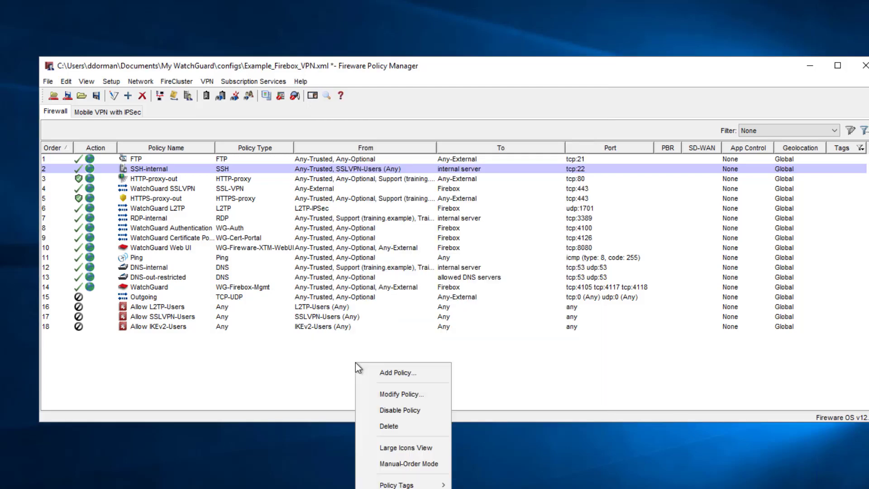
pyautogui.click(391, 368)
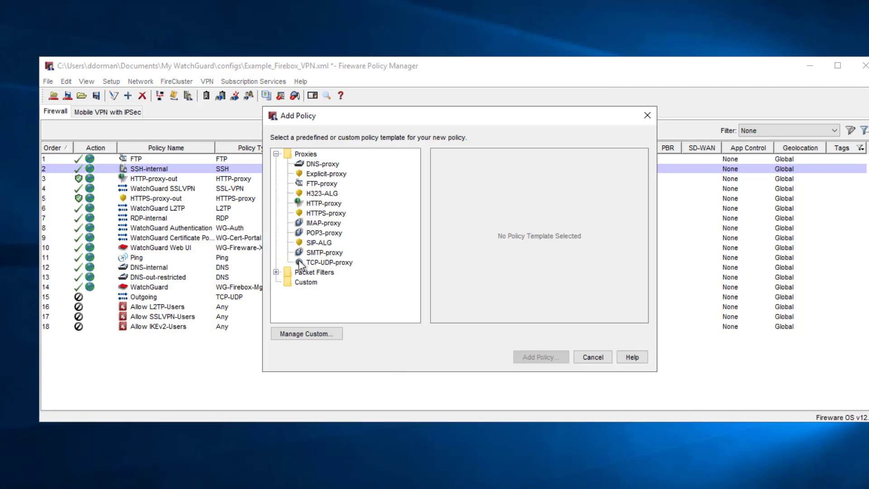
pyautogui.click(276, 272)
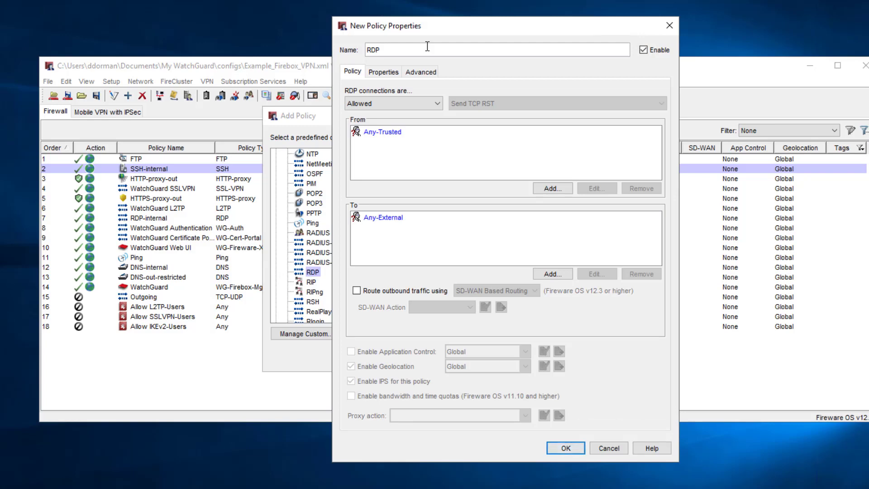
pyautogui.write('-restricted-contractors')
# Step: Replace the Any-Trusted source of the new RDP policy with the Remote Contractors (Firebox-DB) group
pyautogui.click(382, 131)
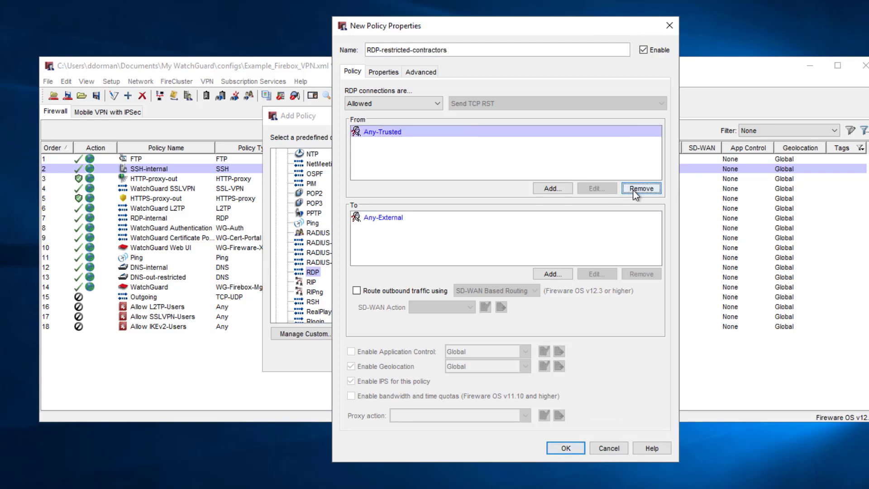
pyautogui.click(641, 188)
pyautogui.click(552, 188)
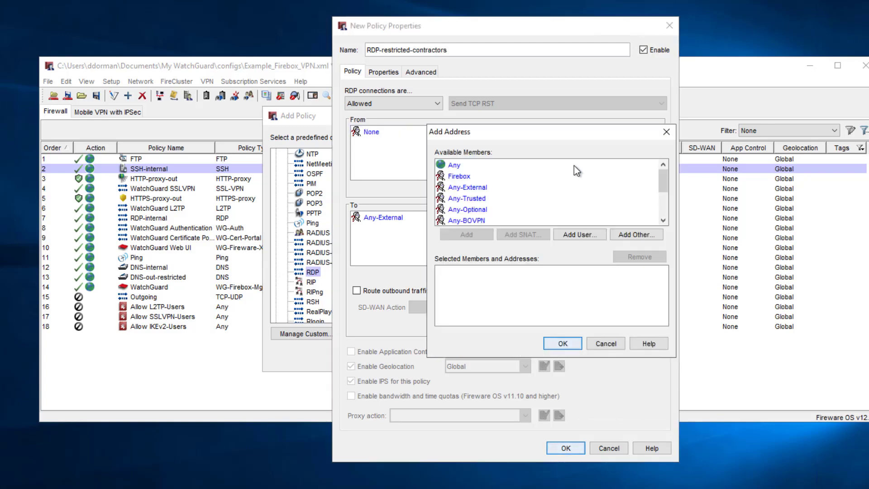
pyautogui.click(579, 236)
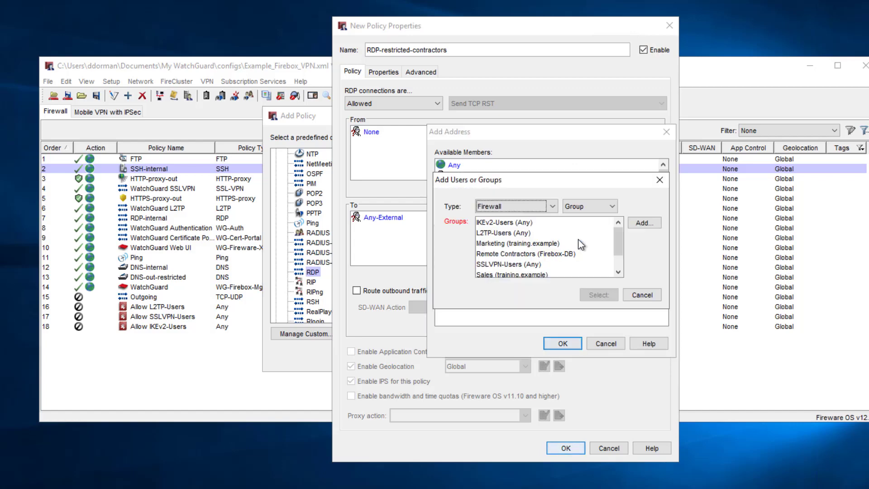
pyautogui.click(525, 244)
pyautogui.doubleClick(521, 253)
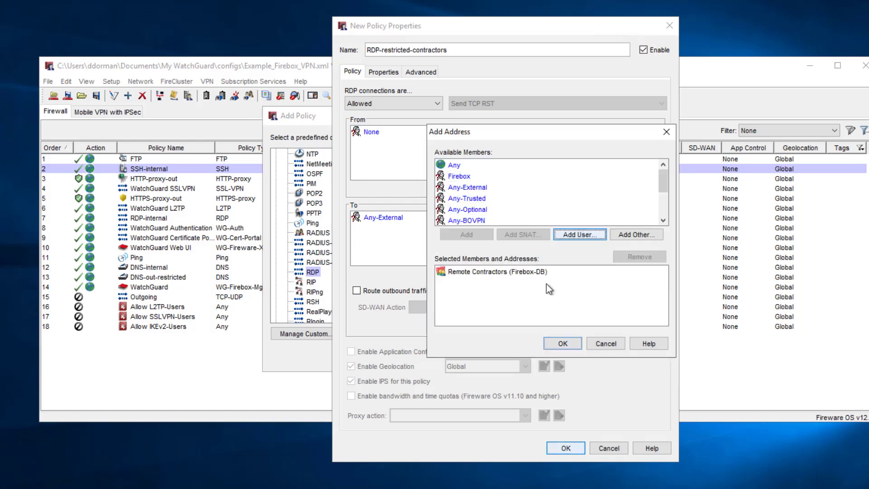
pyautogui.click(565, 342)
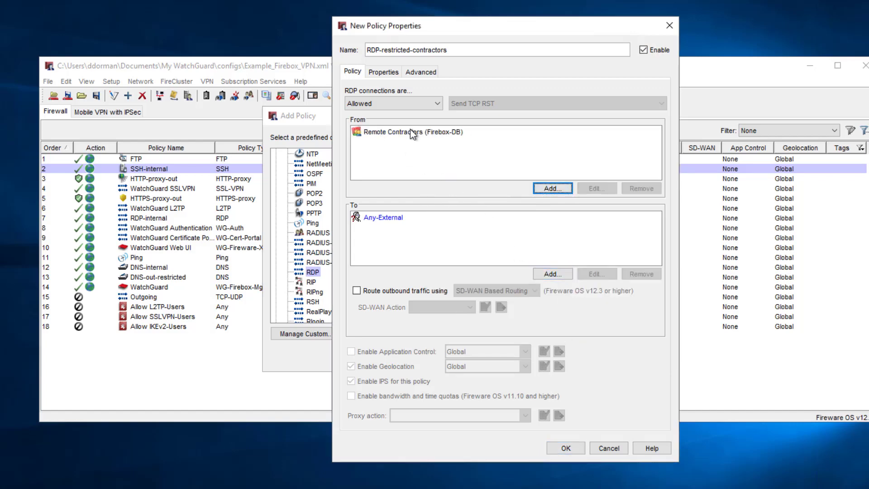
# Step: Replace the policy's Any-External destination with the internal server alias and save the new RDP policy
pyautogui.click(516, 217)
pyautogui.click(626, 274)
pyautogui.click(548, 275)
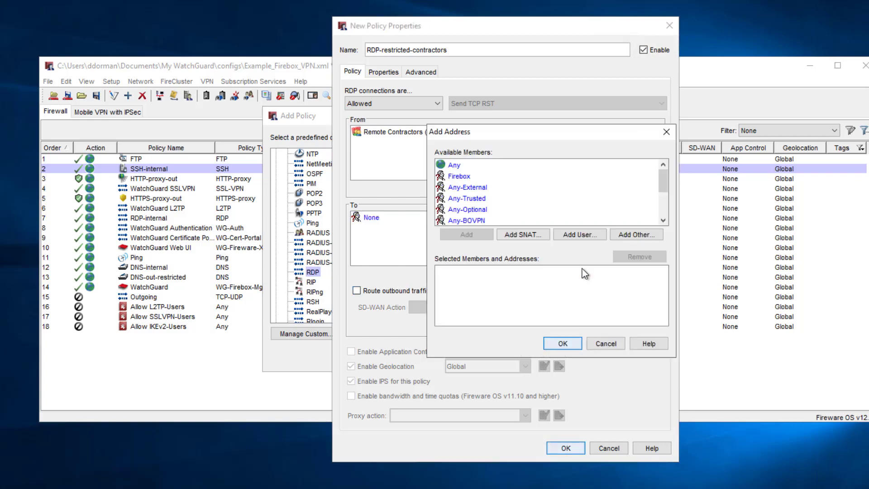
pyautogui.scroll(-2, 550, 193)
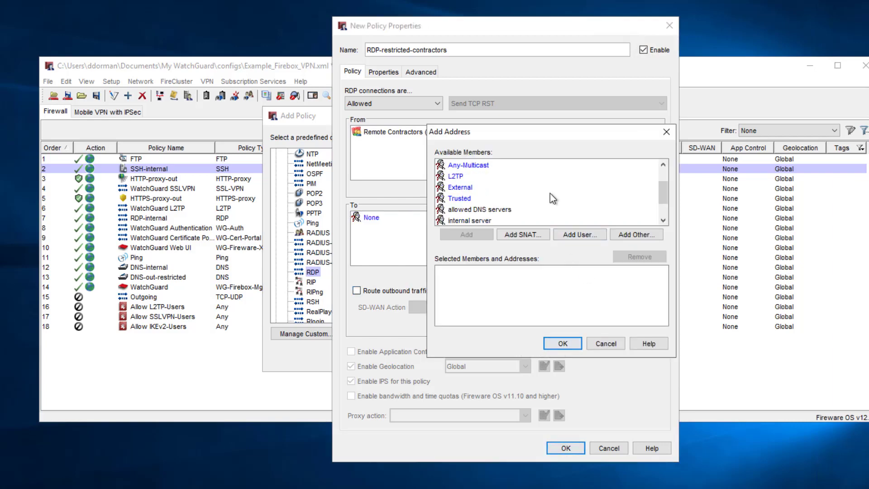
pyautogui.click(473, 221)
pyautogui.click(470, 233)
pyautogui.click(553, 342)
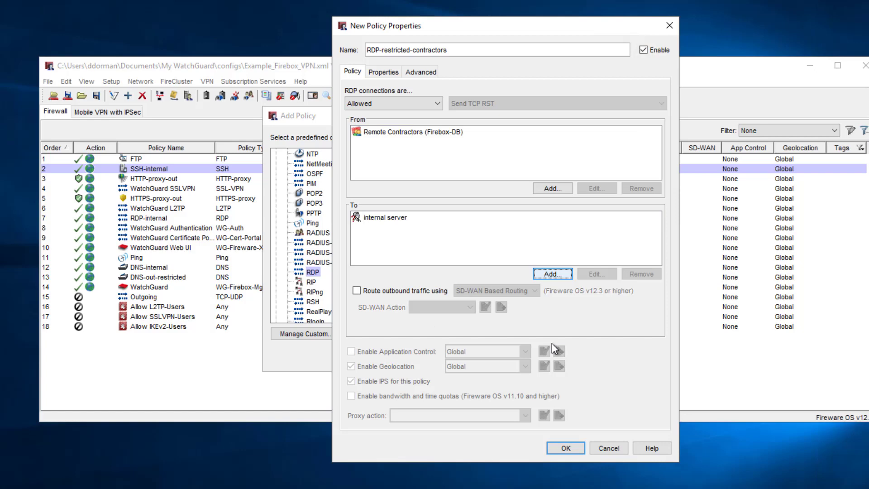
pyautogui.click(565, 448)
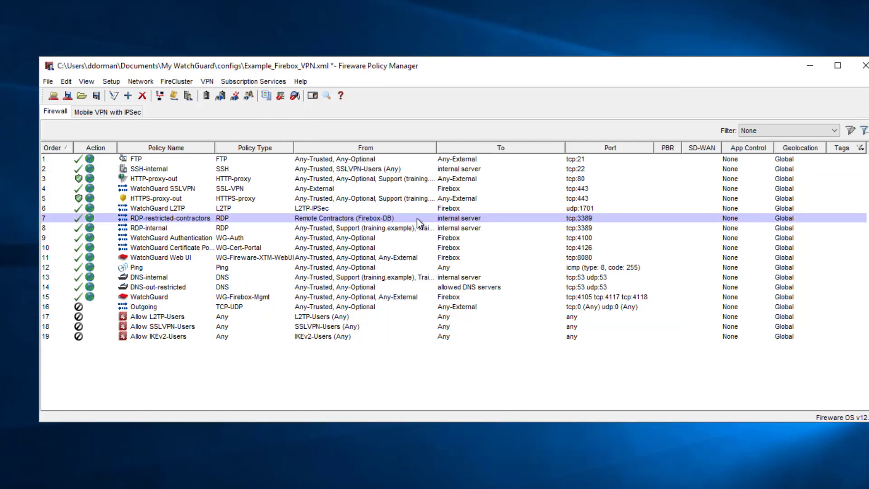
# Step: Disable the RDP-restricted-contractors policy in the firewall policy list
pyautogui.rightClick(393, 217)
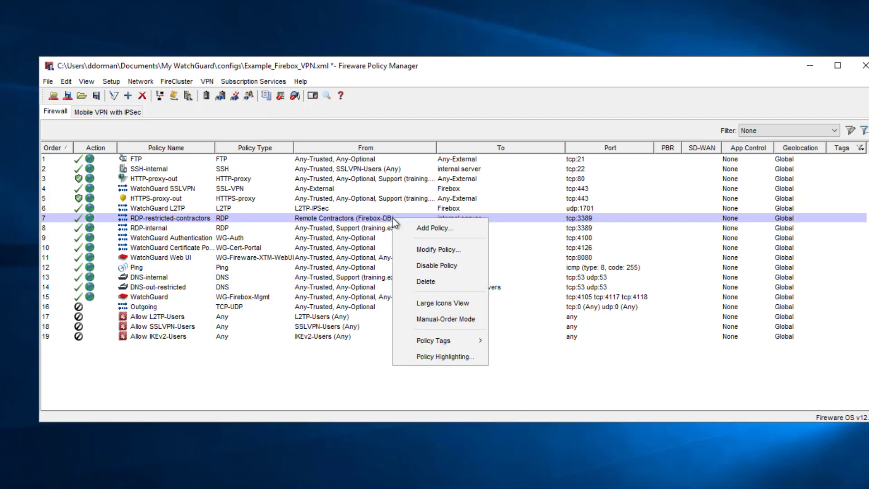
pyautogui.click(425, 266)
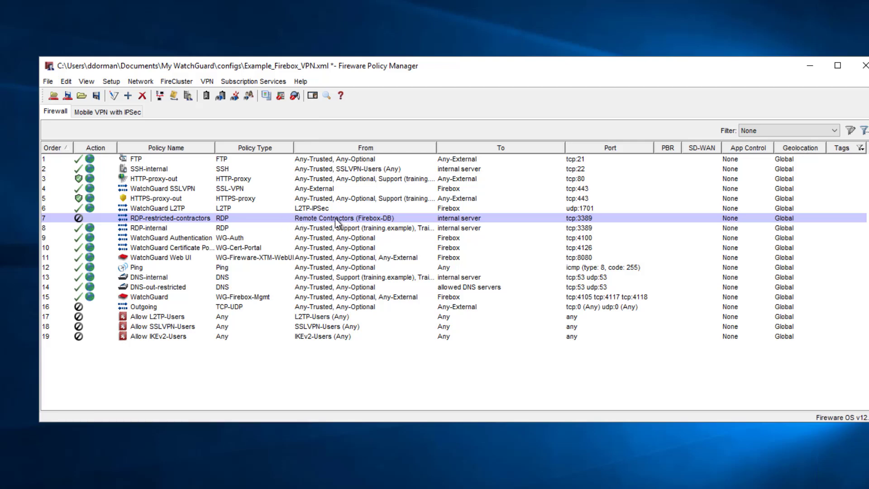
# Step: Review the SSH-internal and RDP-restricted-contractors sources, then examine the authentication Users and Groups list and close it without changes
pyautogui.click(347, 169)
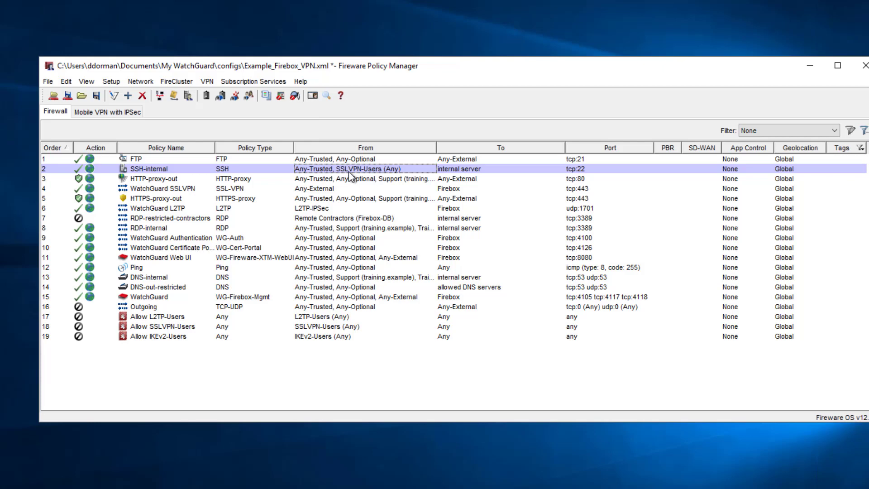
pyautogui.click(358, 218)
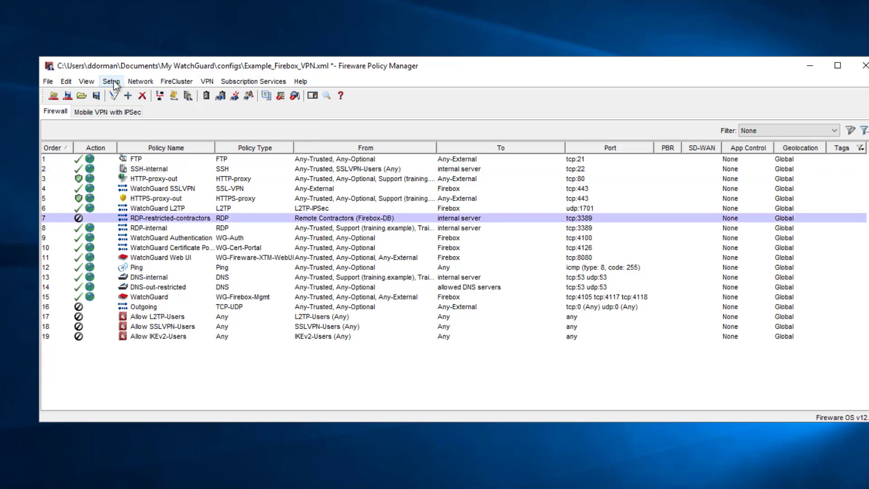
pyautogui.click(112, 81)
pyautogui.moveTo(166, 164)
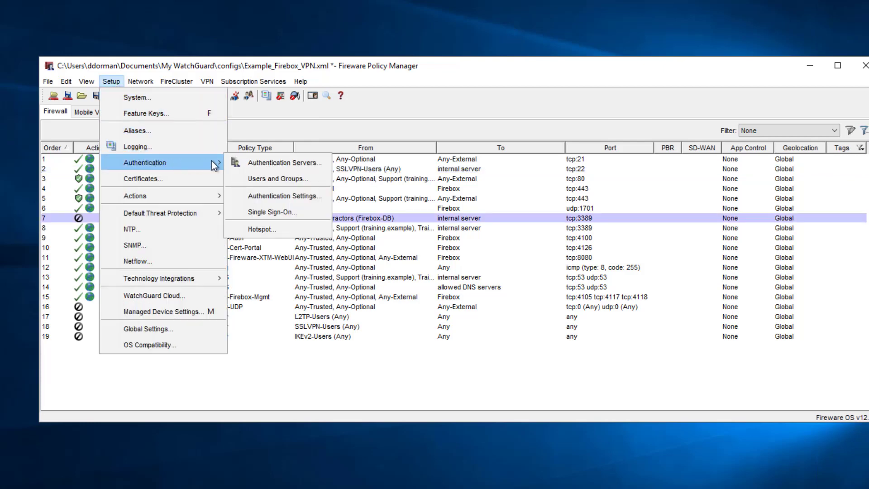
pyautogui.click(279, 180)
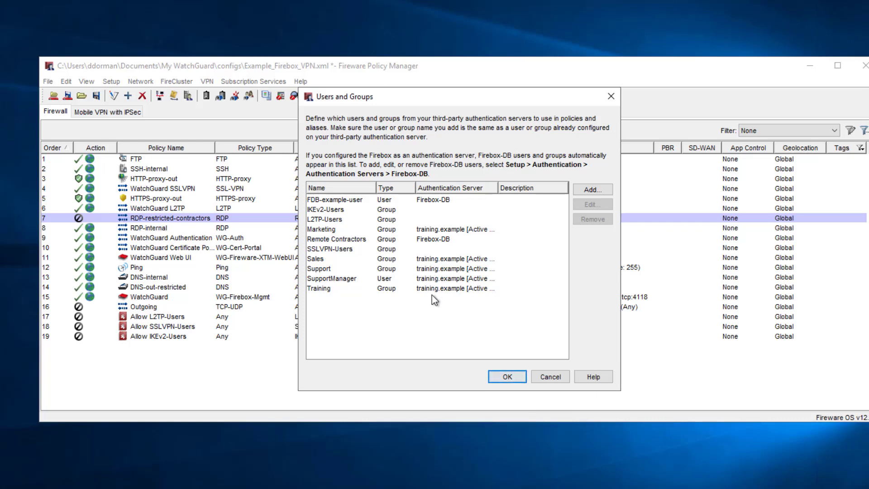
pyautogui.click(550, 376)
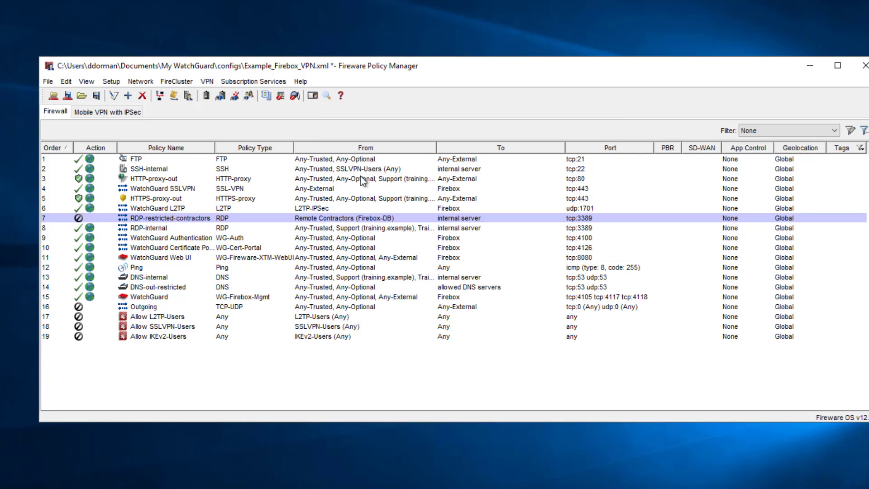